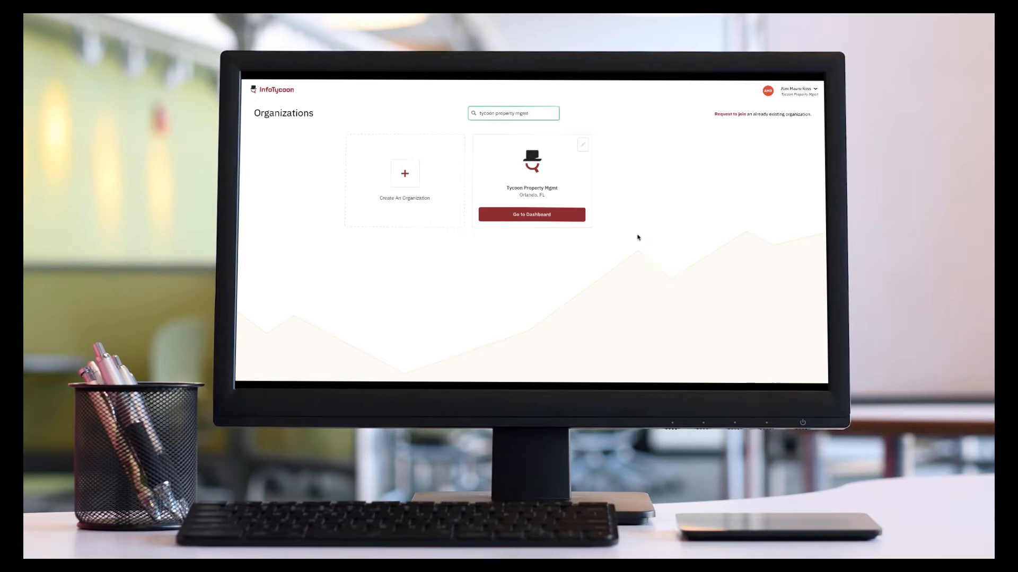
# Open the Tycoon Property Mgmt organization's dashboard and display its Due Diligence properties.
pyautogui.click(557, 217)
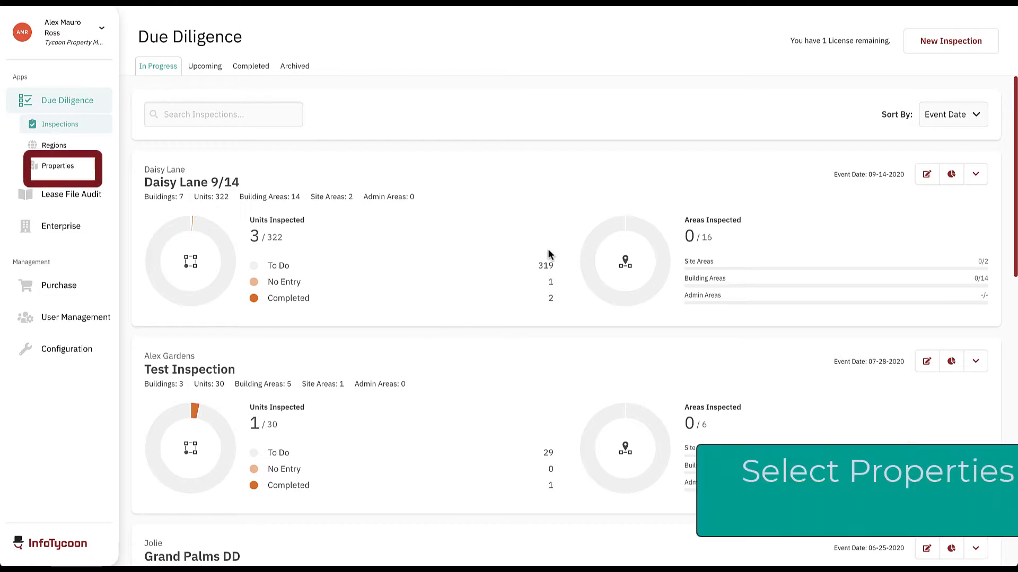
pyautogui.click(77, 169)
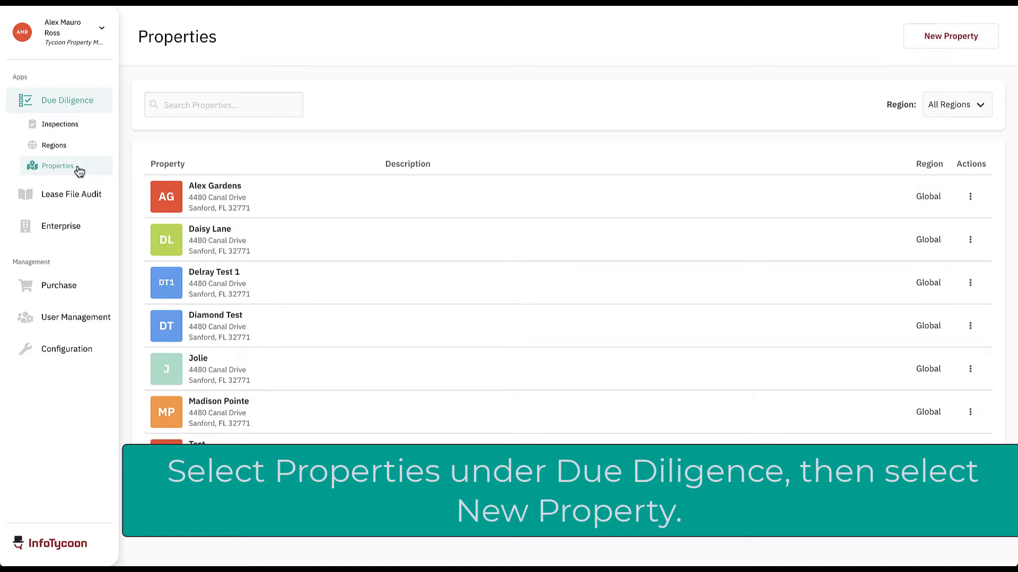
# Create a property named Magnolia Meadows in the Global region with its street address, city, state and postal code.
pyautogui.click(928, 48)
pyautogui.click(584, 130)
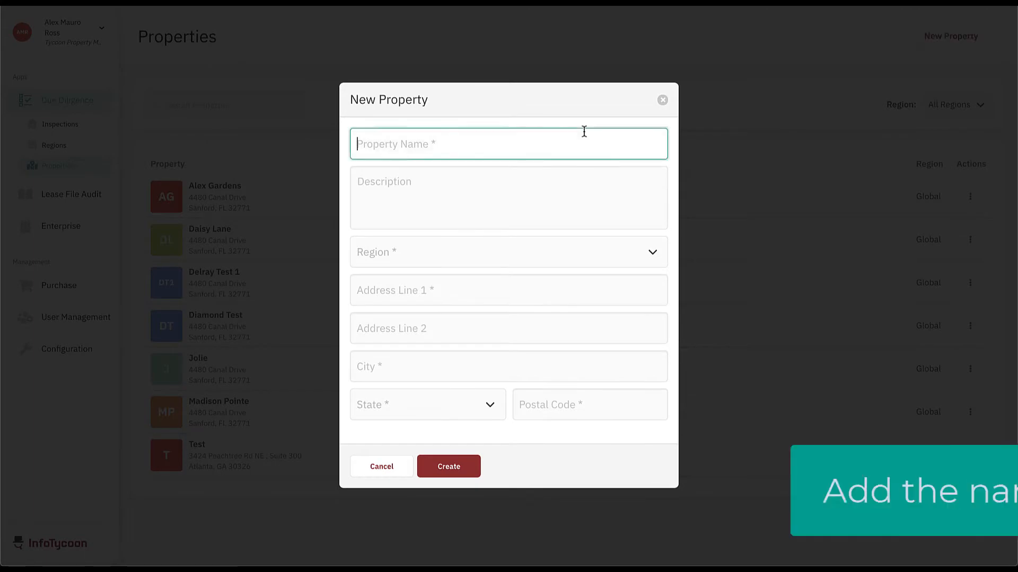
pyautogui.write('Magnolia Meadows')
pyautogui.press('Tab')
pyautogui.press('Tab')
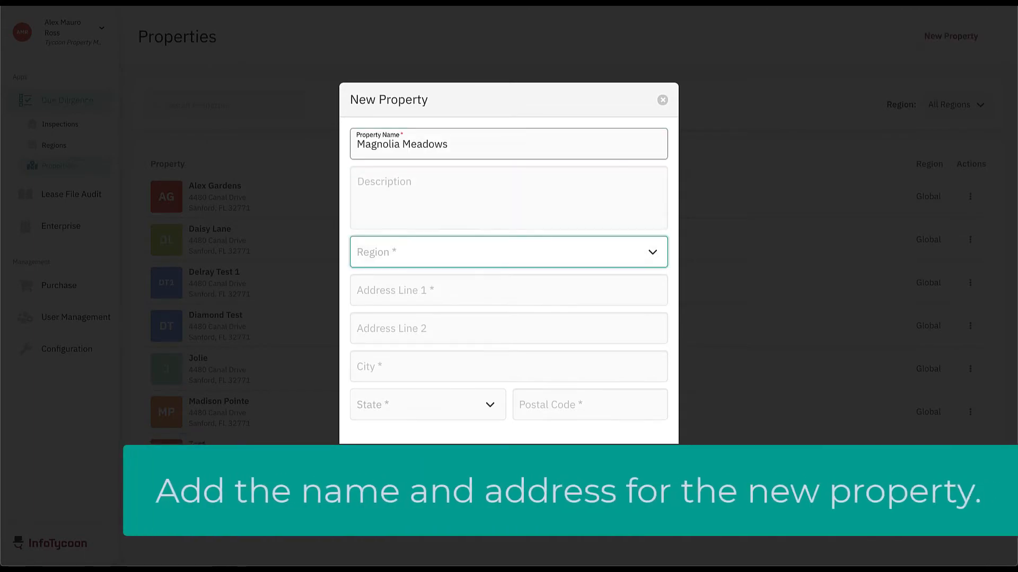
pyautogui.click(588, 245)
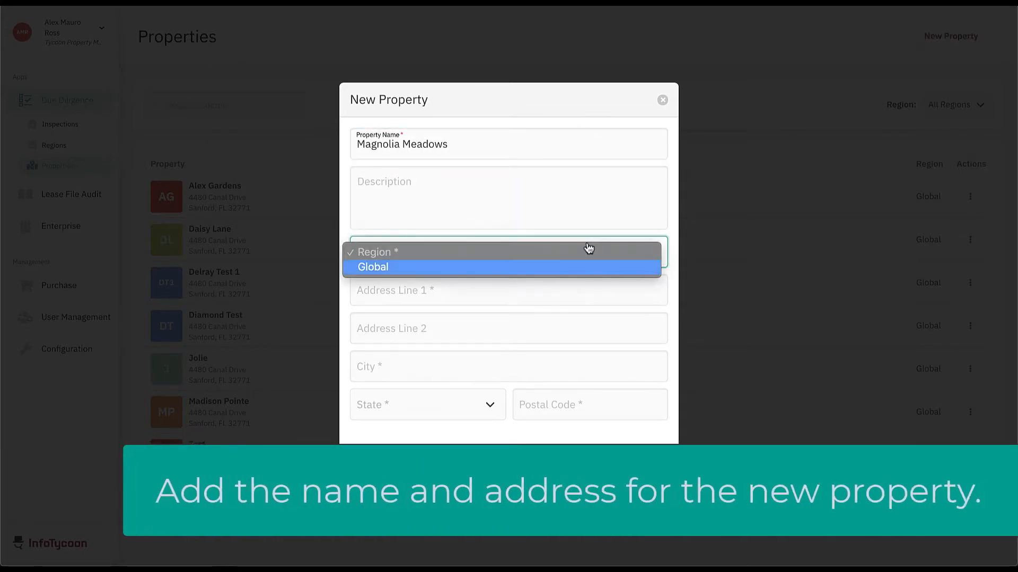
pyautogui.click(576, 267)
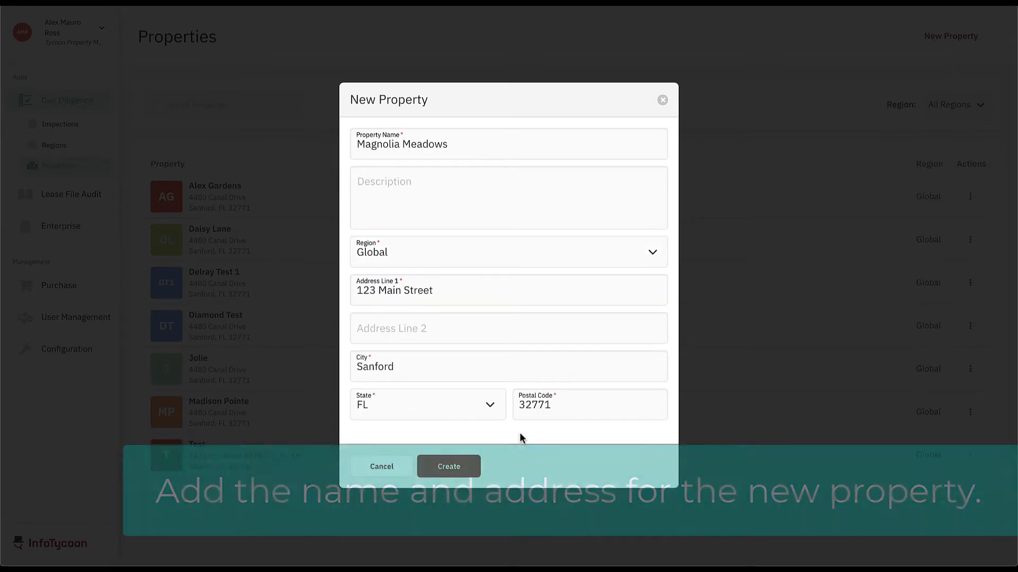
pyautogui.click(476, 458)
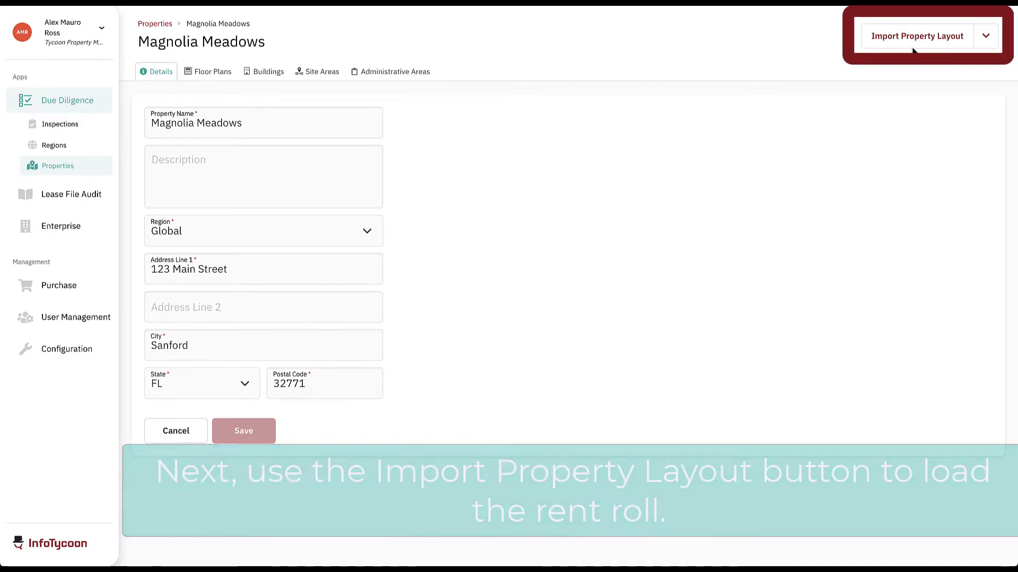
# Load the Sample RR Unit file from the Dropbox folder for the property layout import.
pyautogui.click(913, 46)
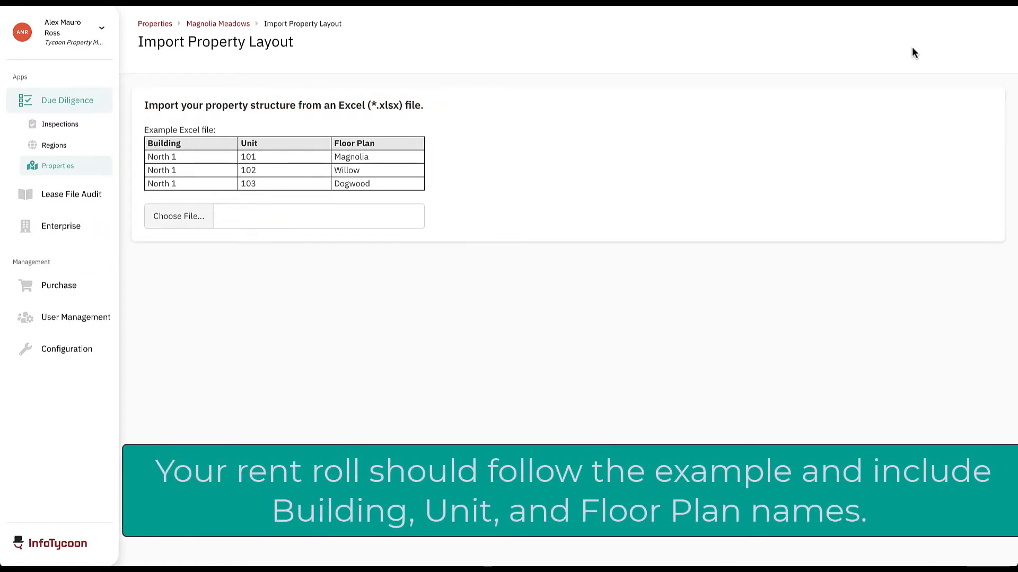
pyautogui.click(198, 223)
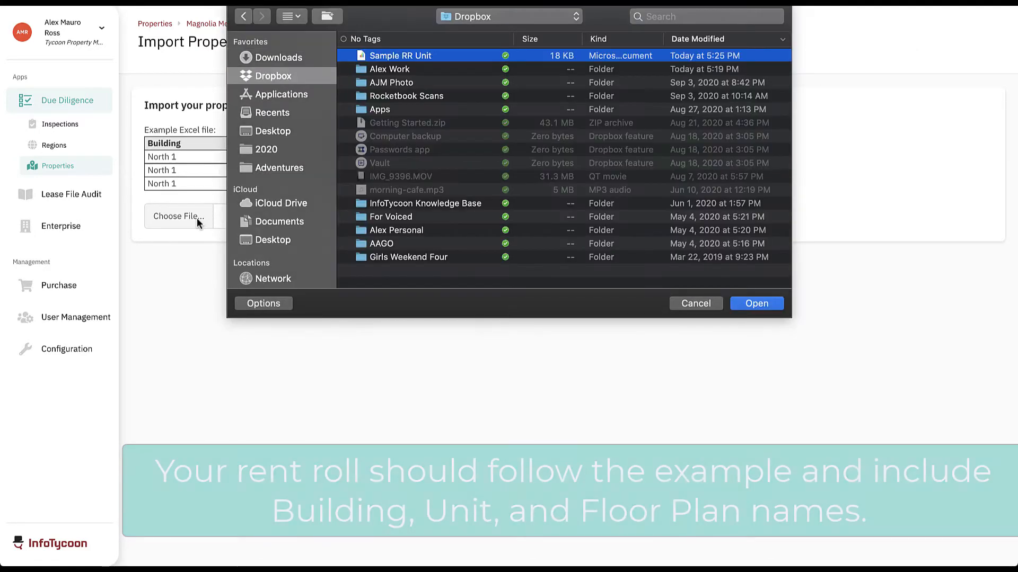
pyautogui.press('Return')
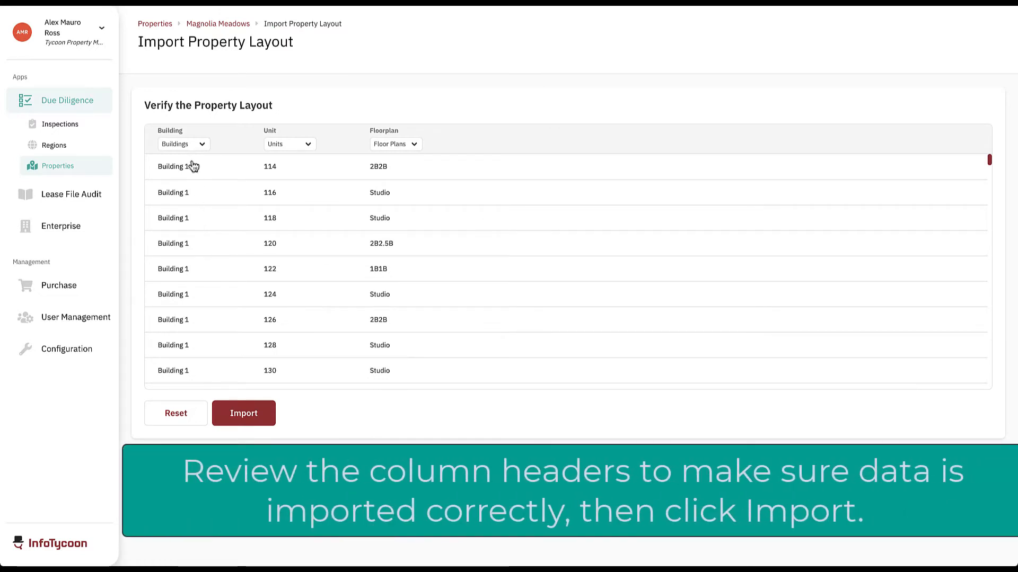
# Check that the columns map to Buildings, Units and Floor Plans, and import the property layout.
pyautogui.click(192, 145)
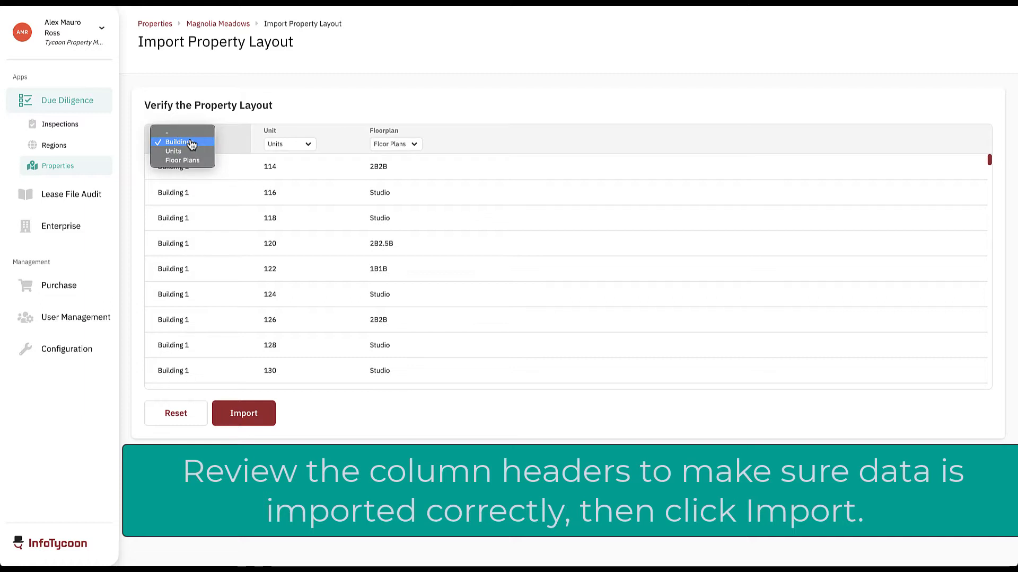
pyautogui.click(192, 142)
pyautogui.click(307, 152)
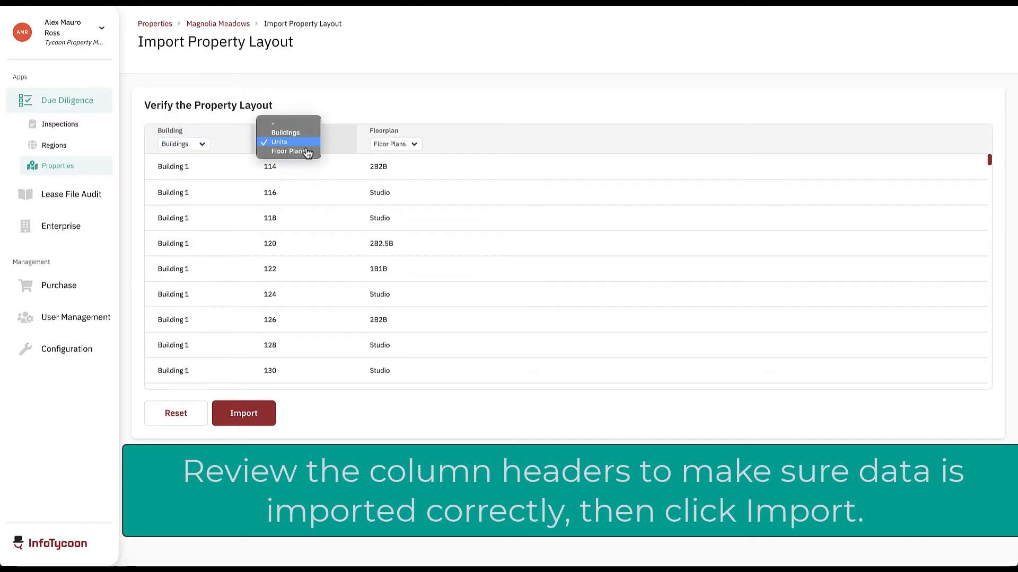
pyautogui.click(307, 152)
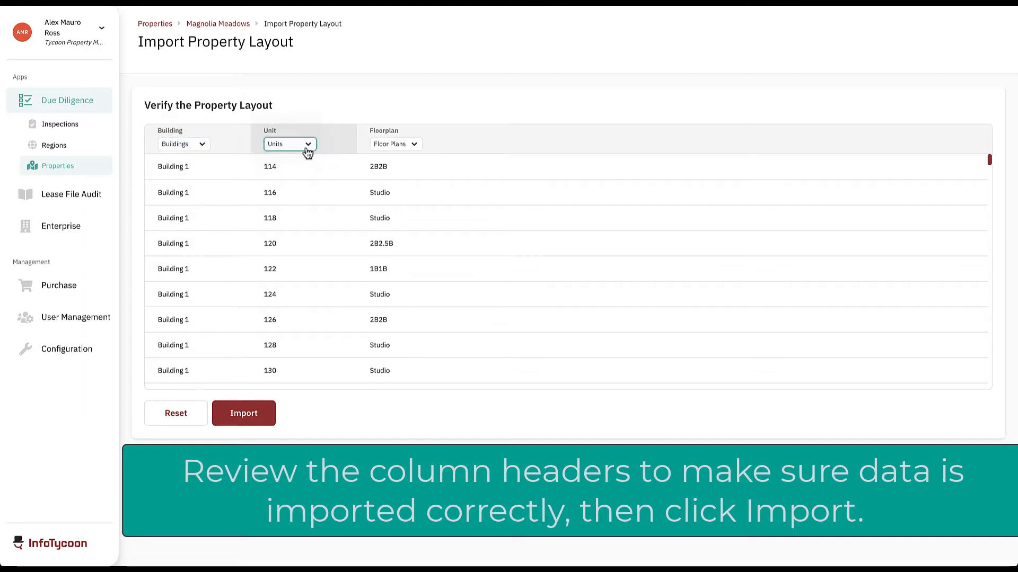
pyautogui.click(413, 150)
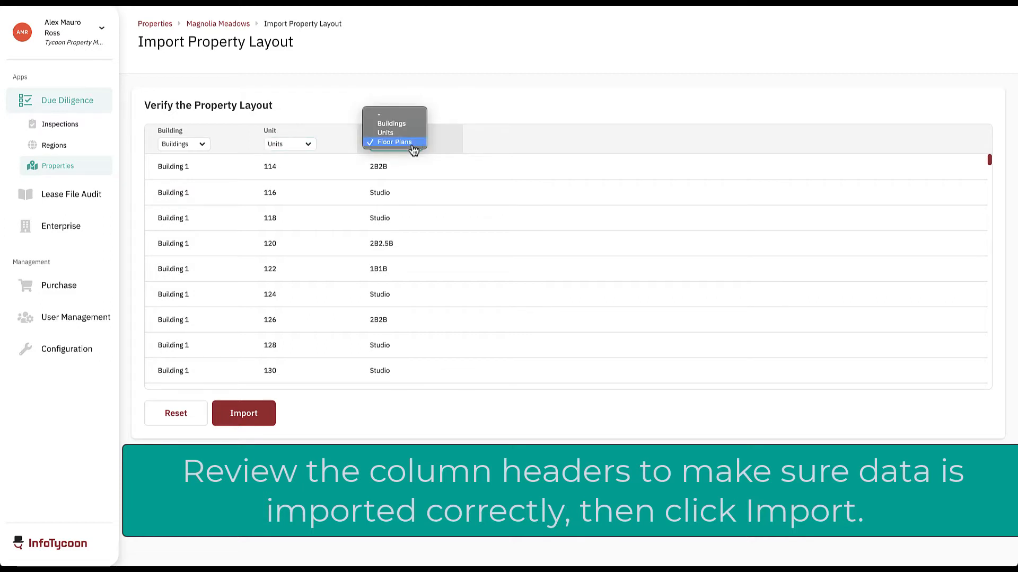
pyautogui.click(413, 149)
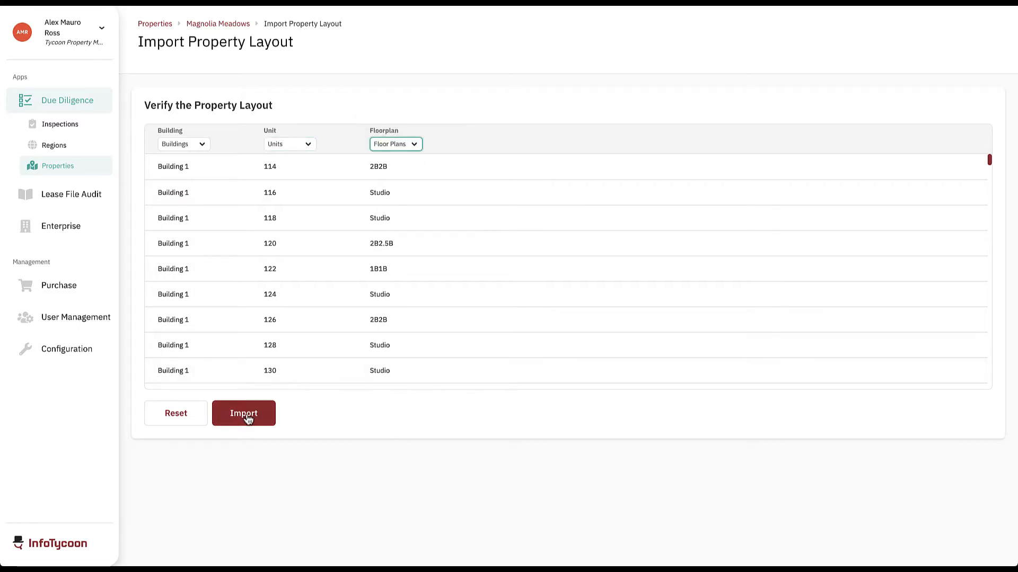
pyautogui.click(246, 414)
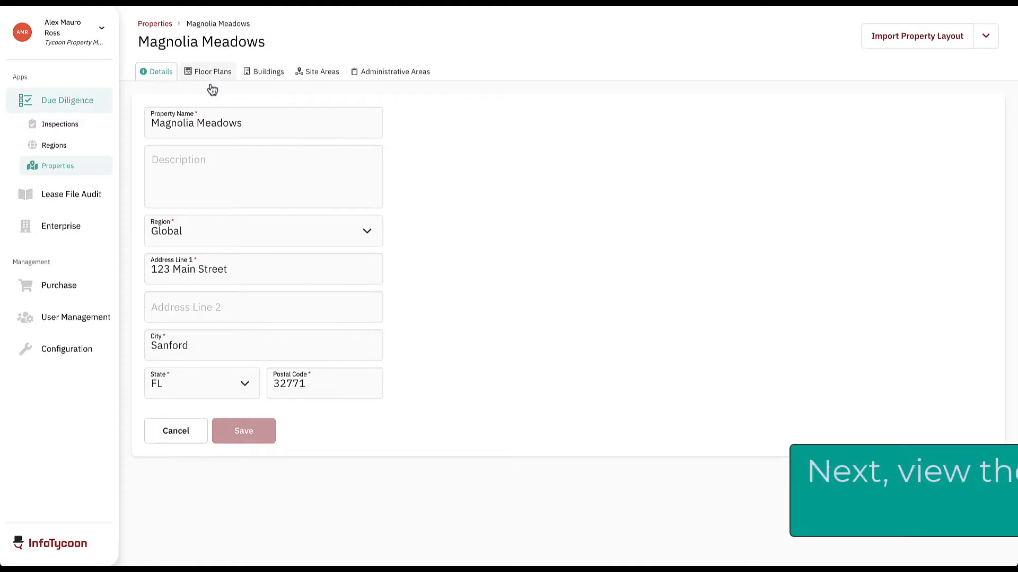
# Open all floor plans for editing and apply Entry, General, Kitchen, Living/Dining Room, Mechanical and Bathroom 1 to every plan.
pyautogui.click(211, 85)
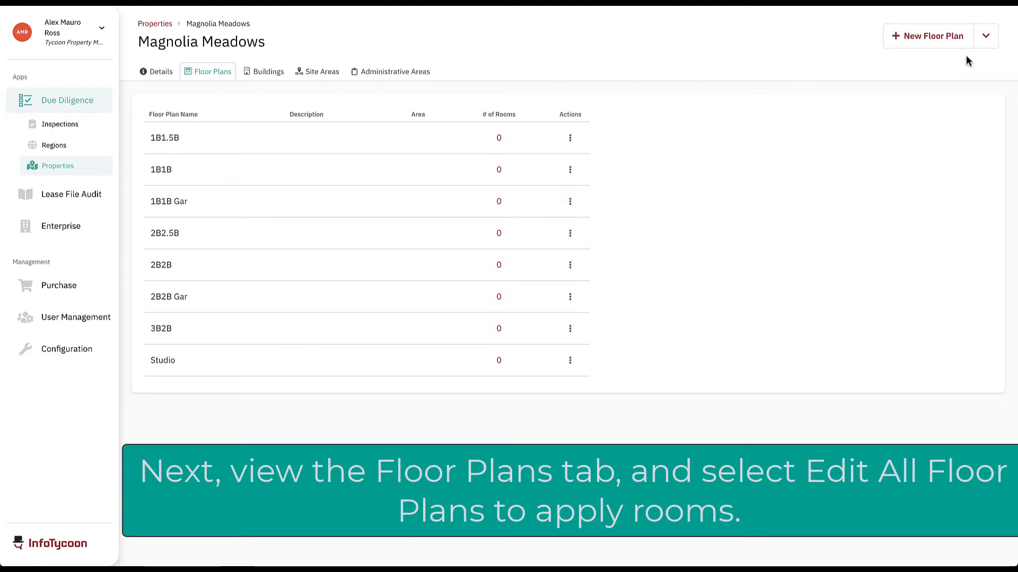
pyautogui.click(985, 35)
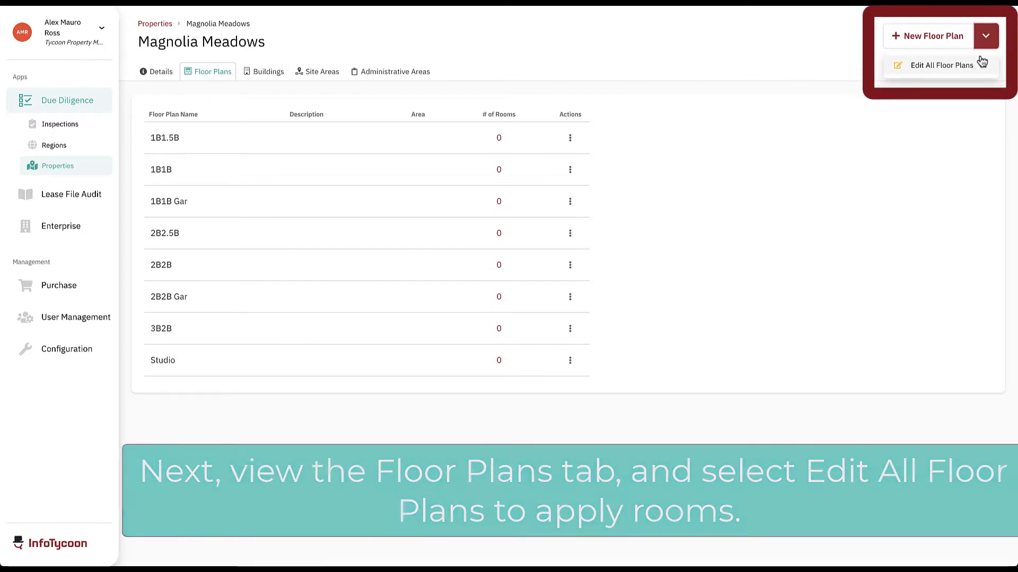
pyautogui.click(981, 64)
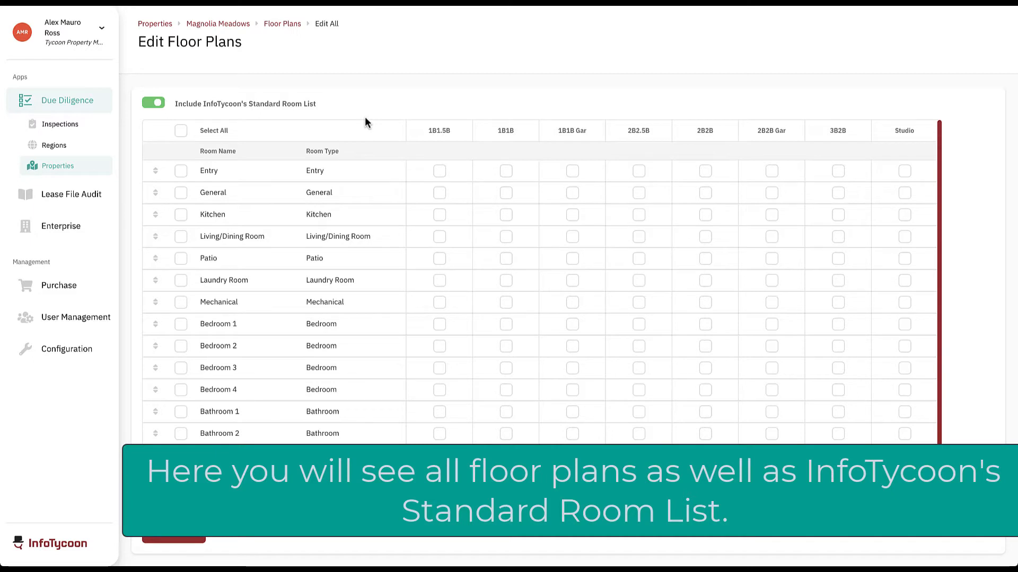
pyautogui.click(181, 171)
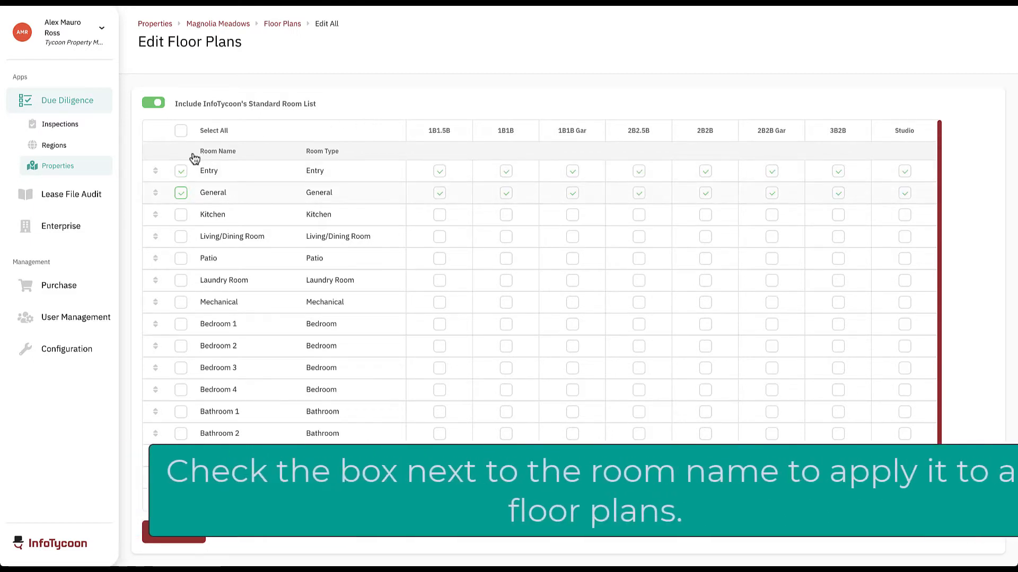
pyautogui.click(181, 192)
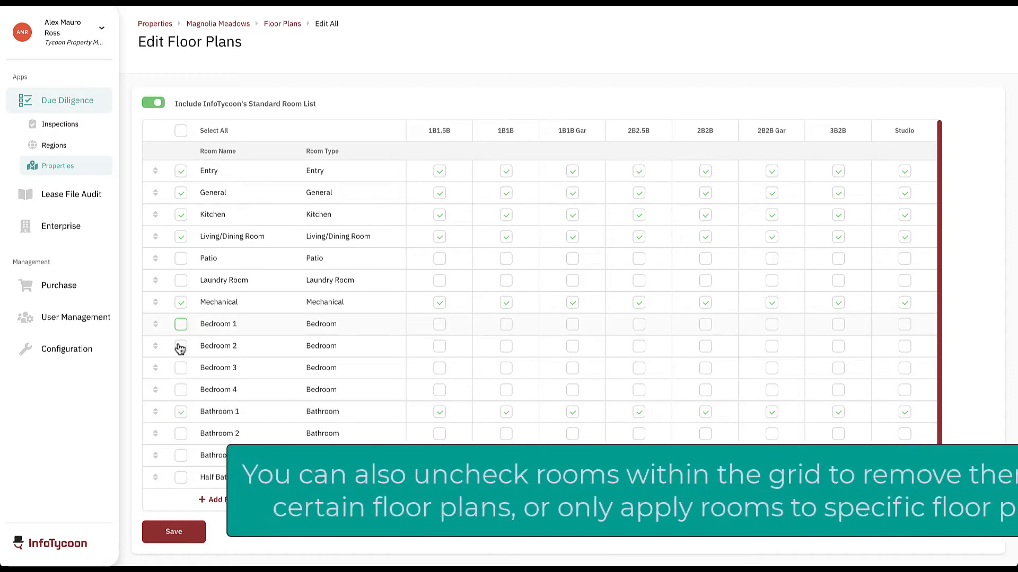
# Apply Bedroom 1 to every floor plan except Studio, Bedroom 2 to all 2B and 3B plans, and Bedroom 3 to 3B2B.
pyautogui.click(181, 325)
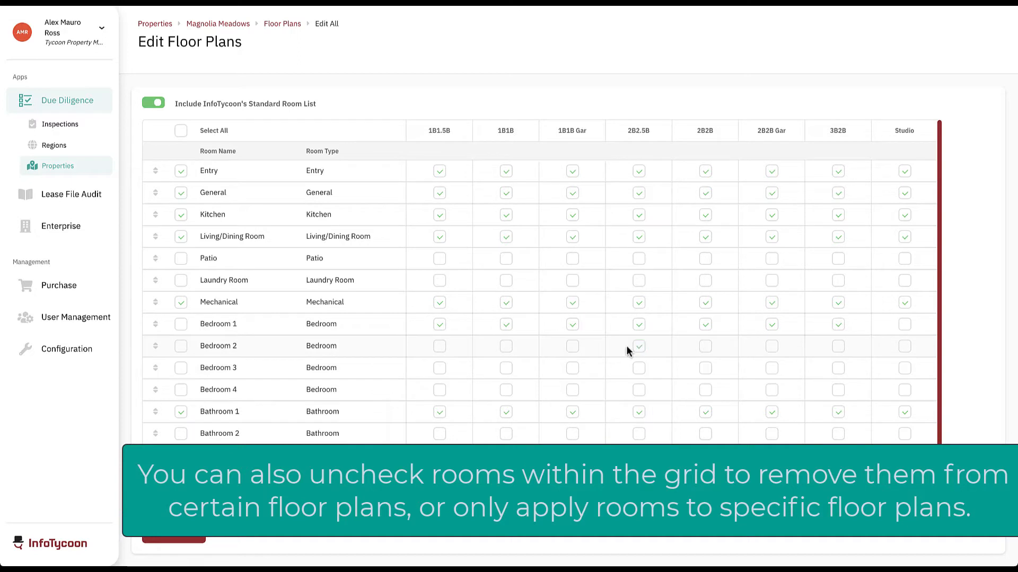
pyautogui.click(705, 346)
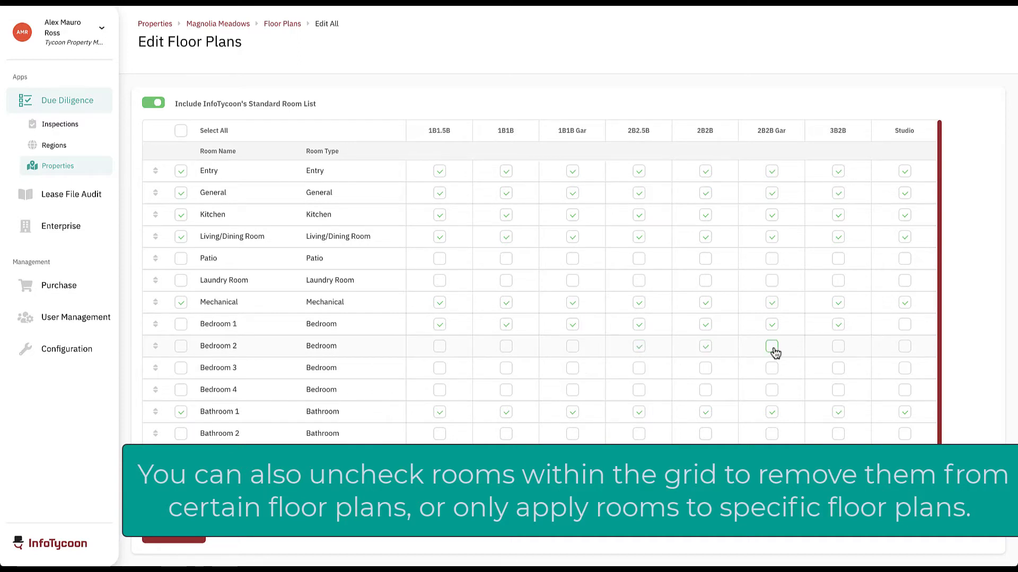
pyautogui.click(838, 348)
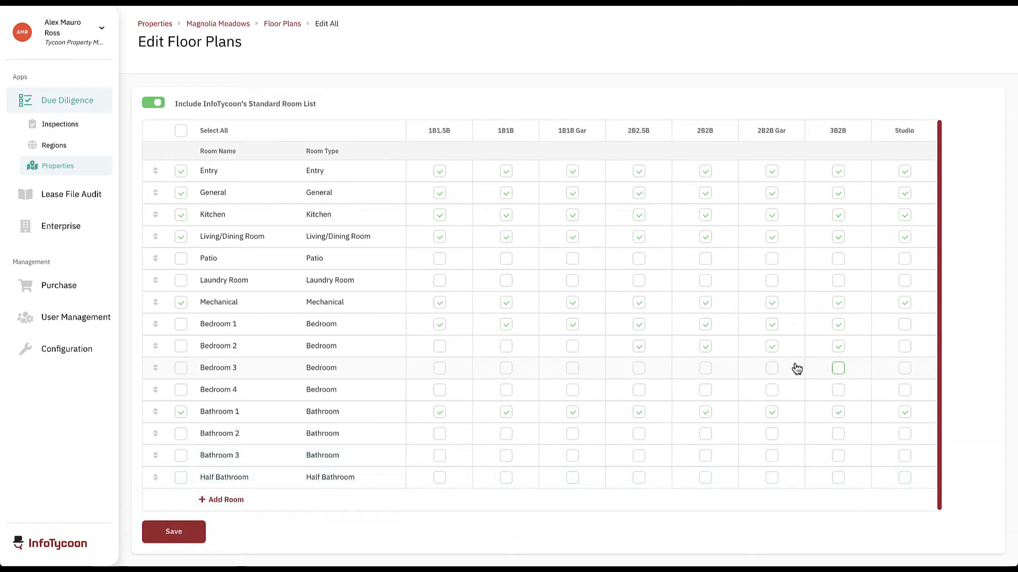
pyautogui.click(838, 368)
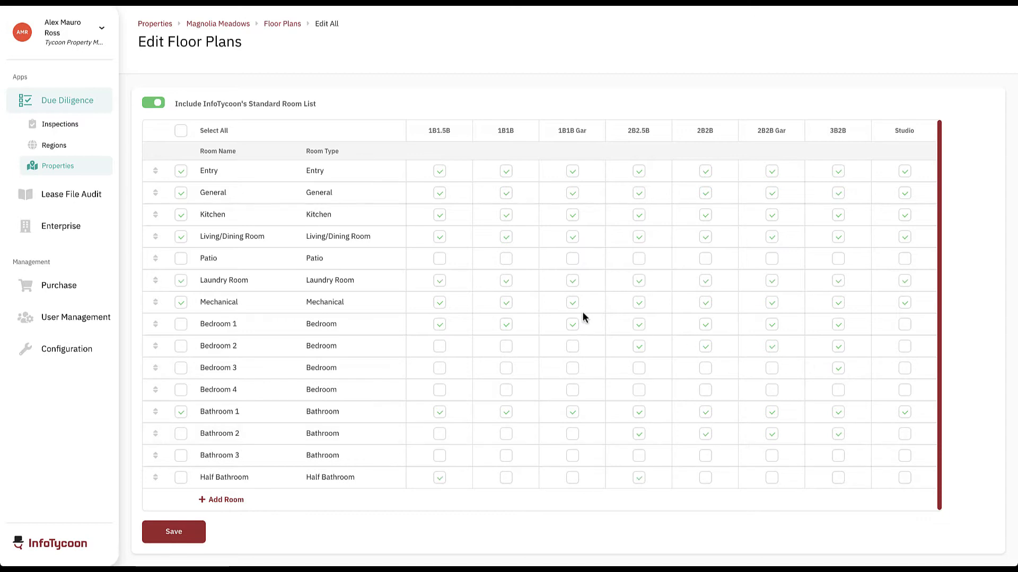
# Reorder the room list so Kitchen, Living/Dining Room and Mechanical come directly before General.
pyautogui.moveTo(154, 219); pyautogui.dragTo(155, 196)
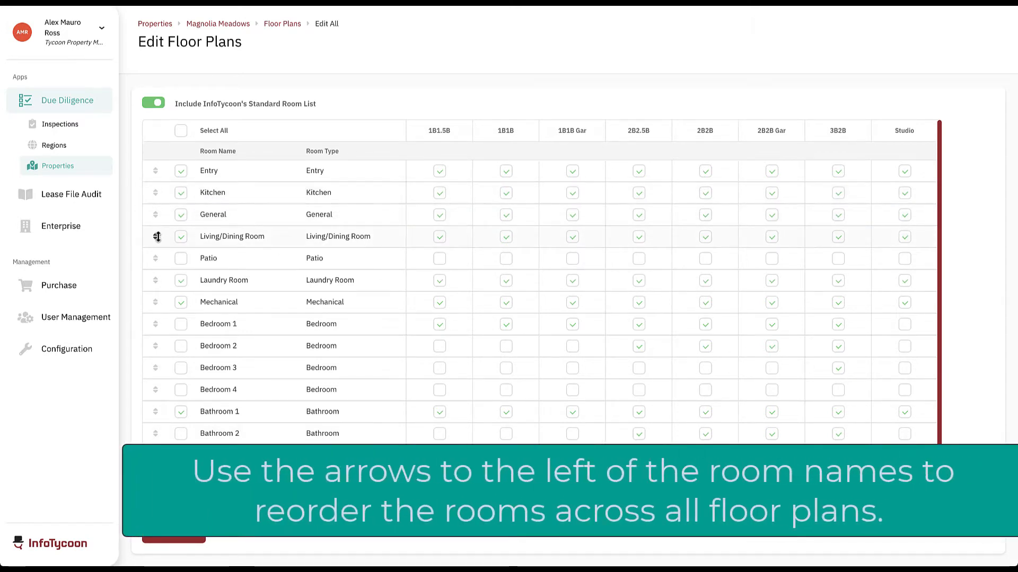
pyautogui.moveTo(155, 236); pyautogui.dragTo(158, 215)
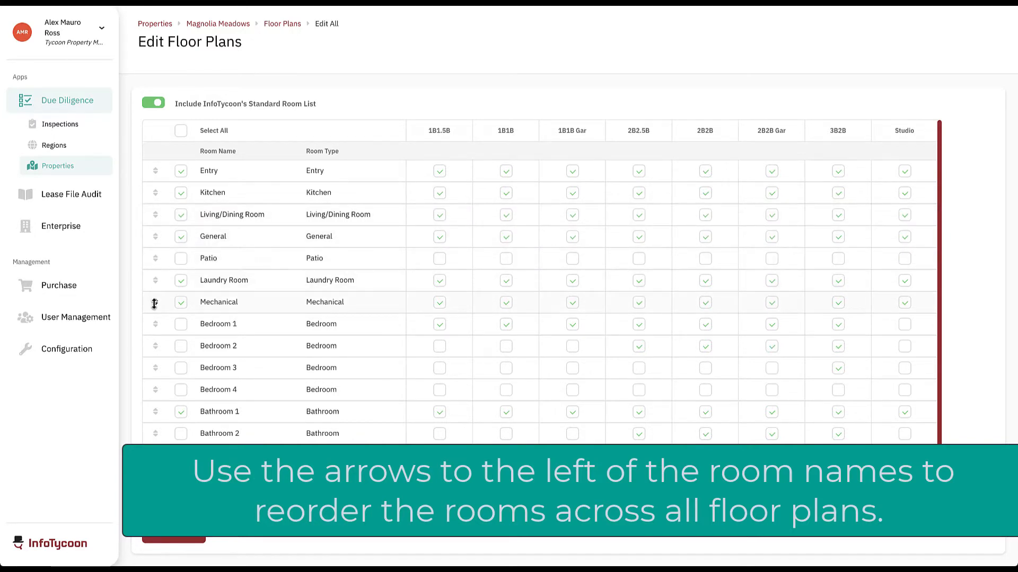
pyautogui.moveTo(154, 303); pyautogui.dragTo(157, 240)
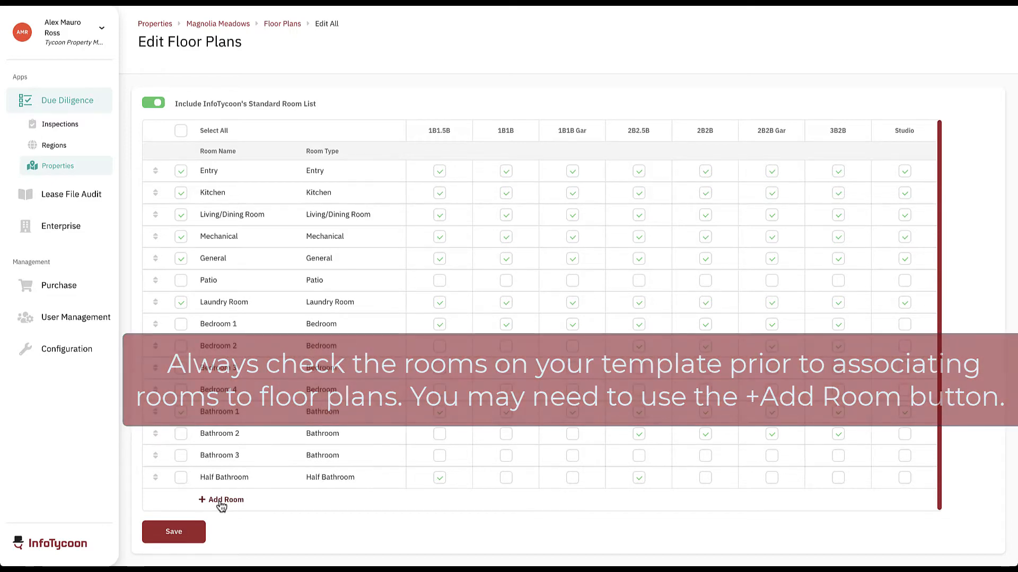
# Add a room named Occupancy with room type Occupancy to the list and apply it to all floor plans.
pyautogui.click(220, 502)
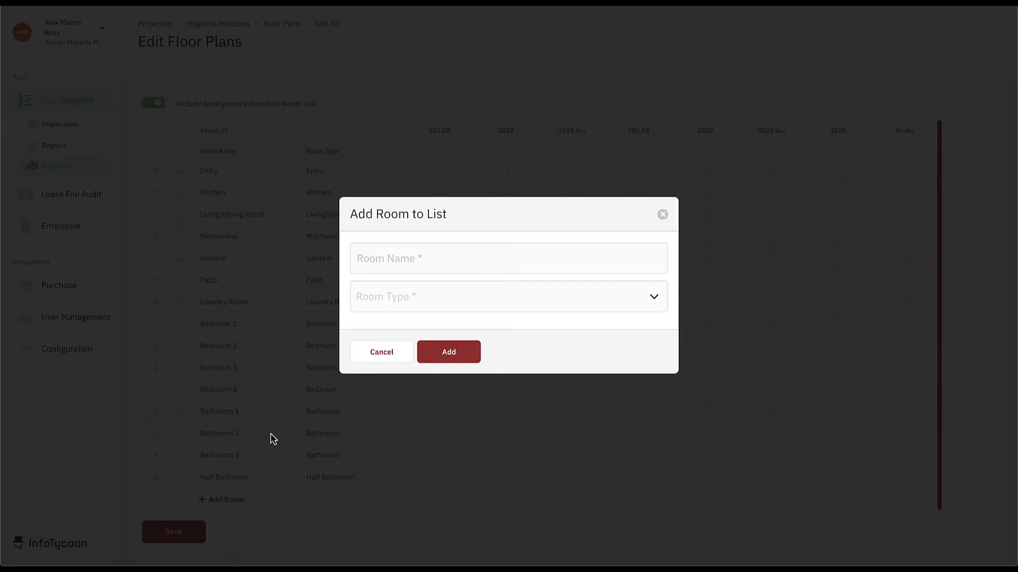
pyautogui.click(406, 259)
pyautogui.write('Occupancy')
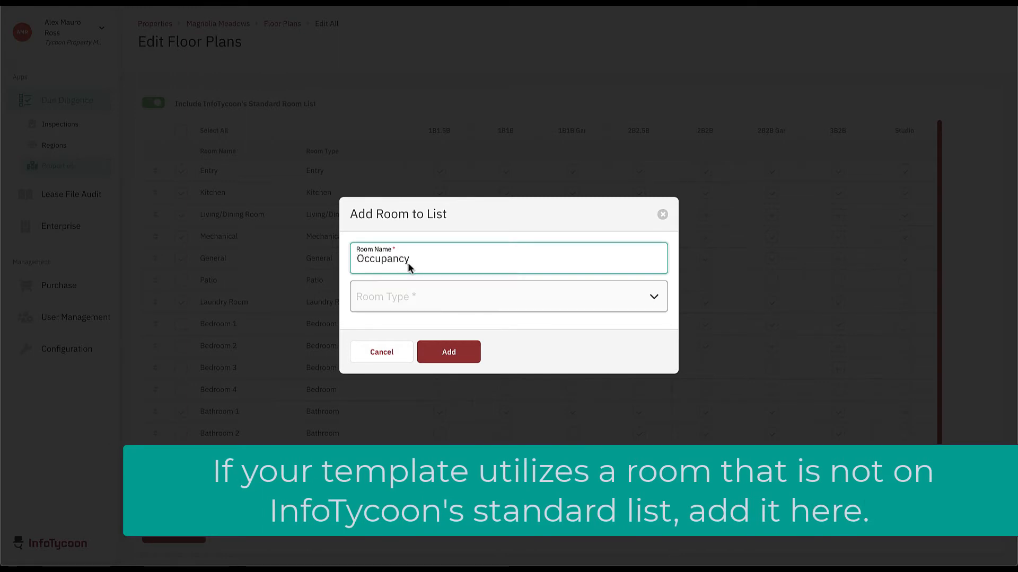
pyautogui.click(423, 297)
pyautogui.write('occ')
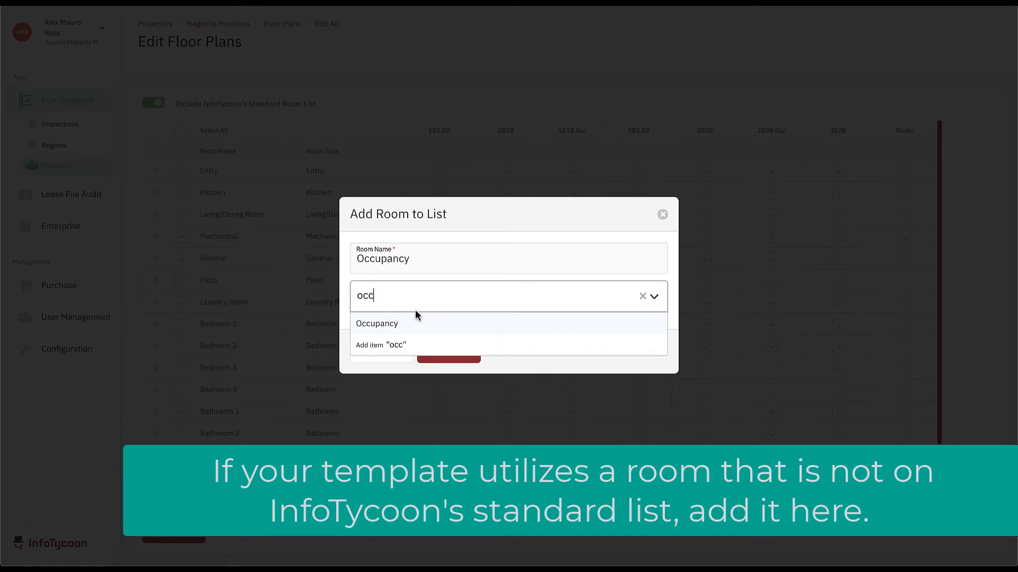
pyautogui.click(388, 323)
pyautogui.click(437, 351)
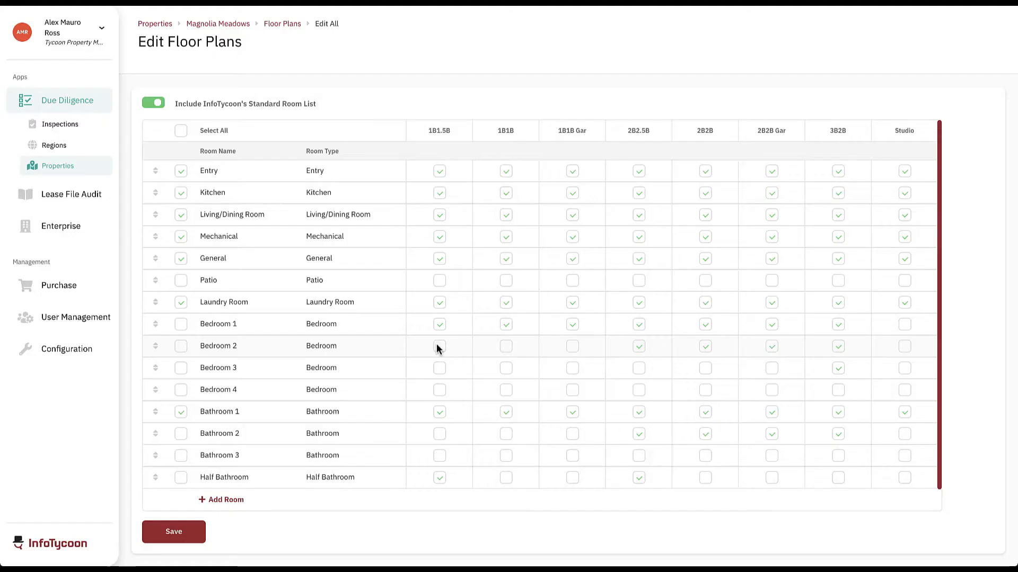
pyautogui.scroll(-1, 334, 469)
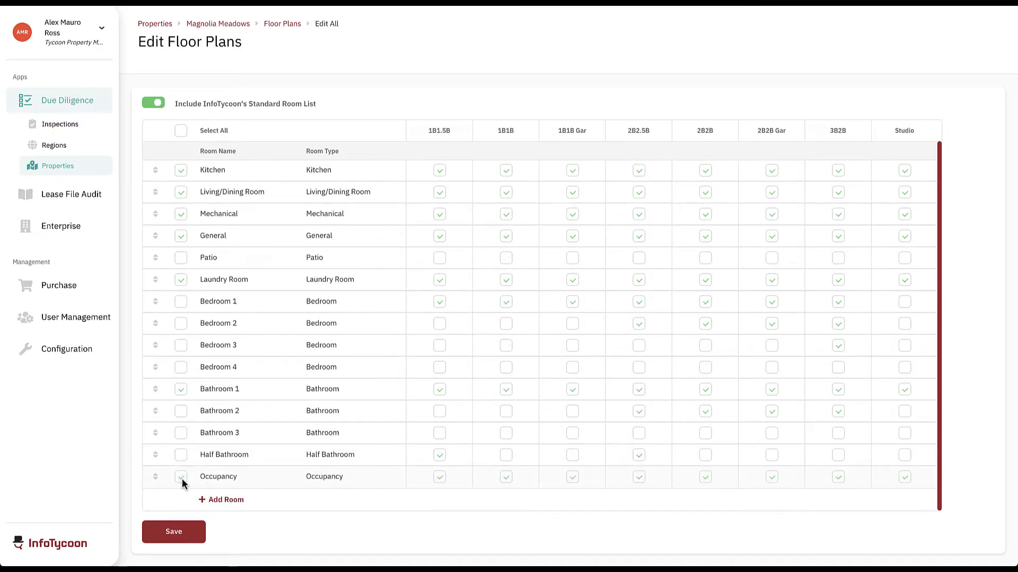
# Add a room named Garage with room type Garage to the floor plans' room list.
pyautogui.click(214, 500)
pyautogui.click(396, 259)
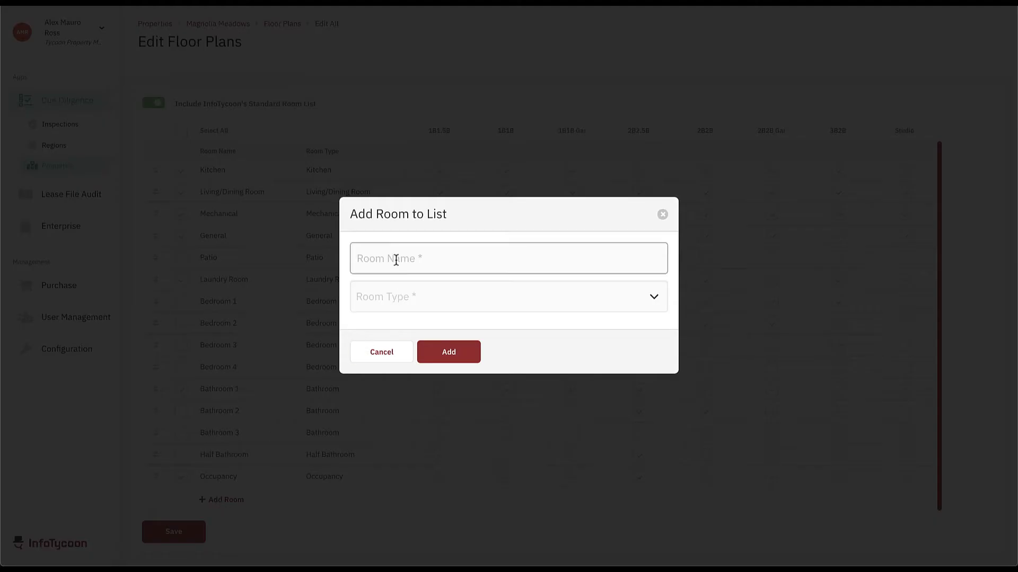
pyautogui.write('Garage')
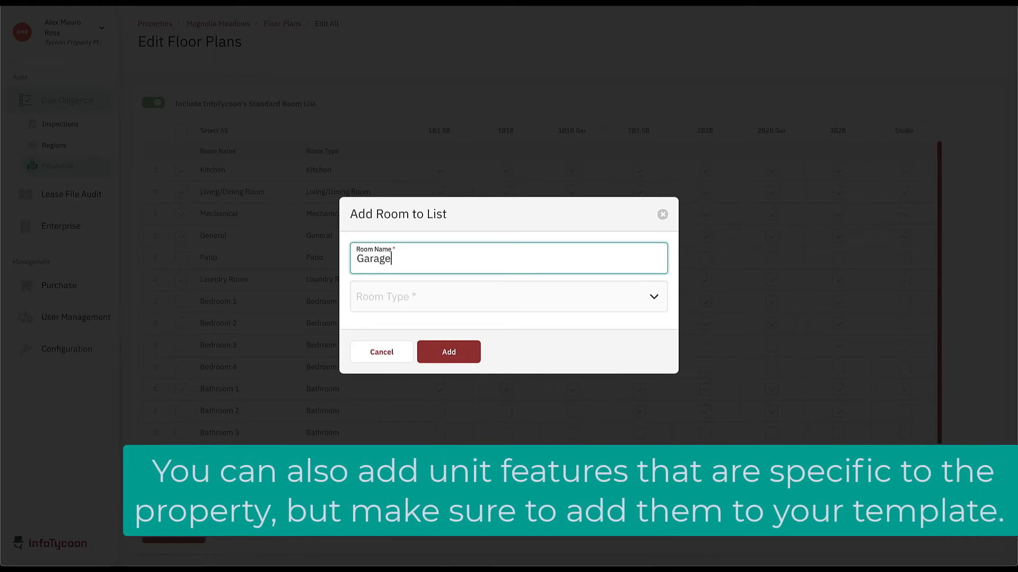
pyautogui.click(415, 302)
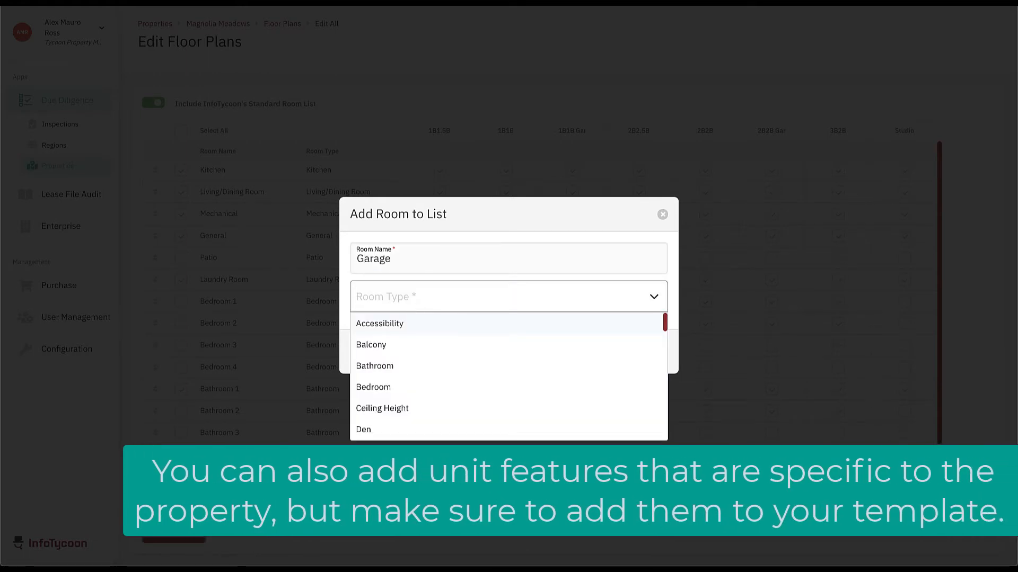
pyautogui.write('gar')
pyautogui.click(386, 323)
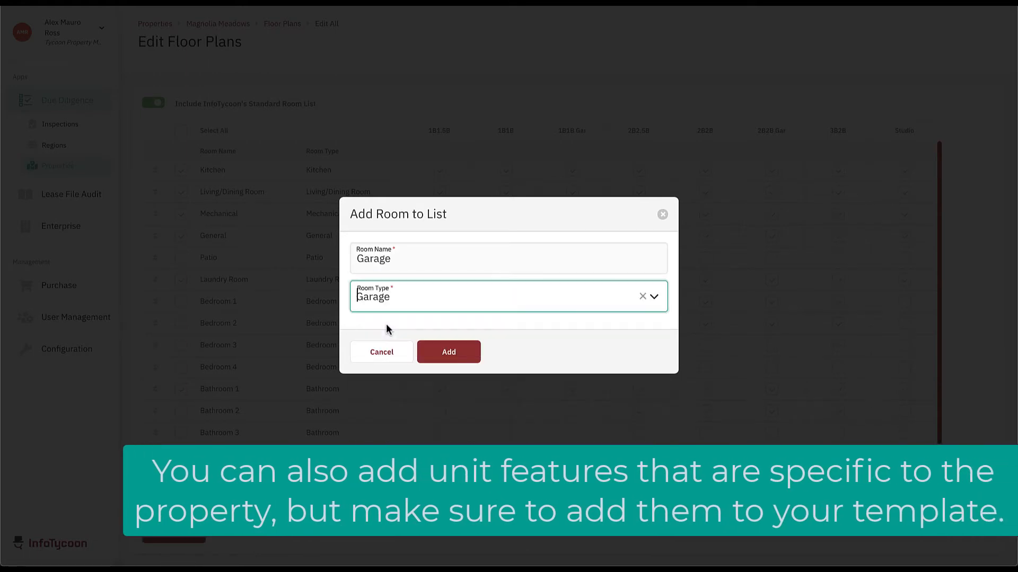
pyautogui.click(433, 342)
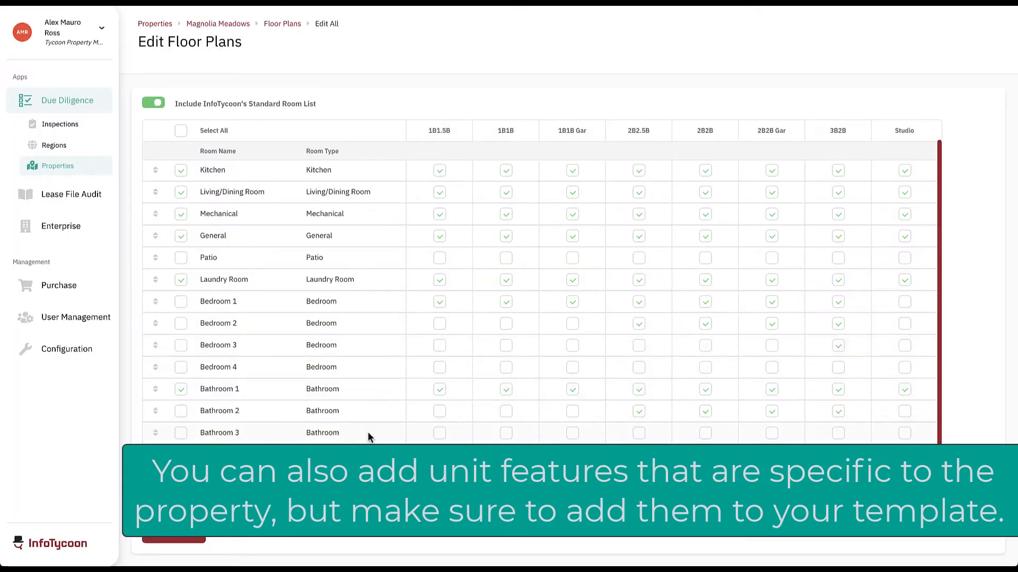
# Apply the Garage room to floor plans 1B1B Gar and 2B2B Gar and save the floor plans.
pyautogui.scroll(-1, 368, 436)
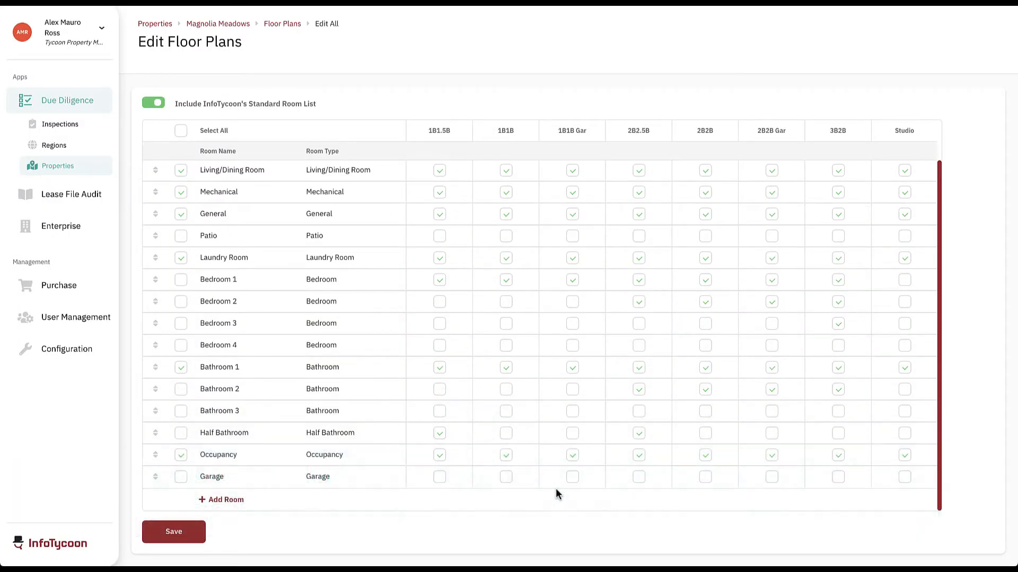
pyautogui.click(572, 477)
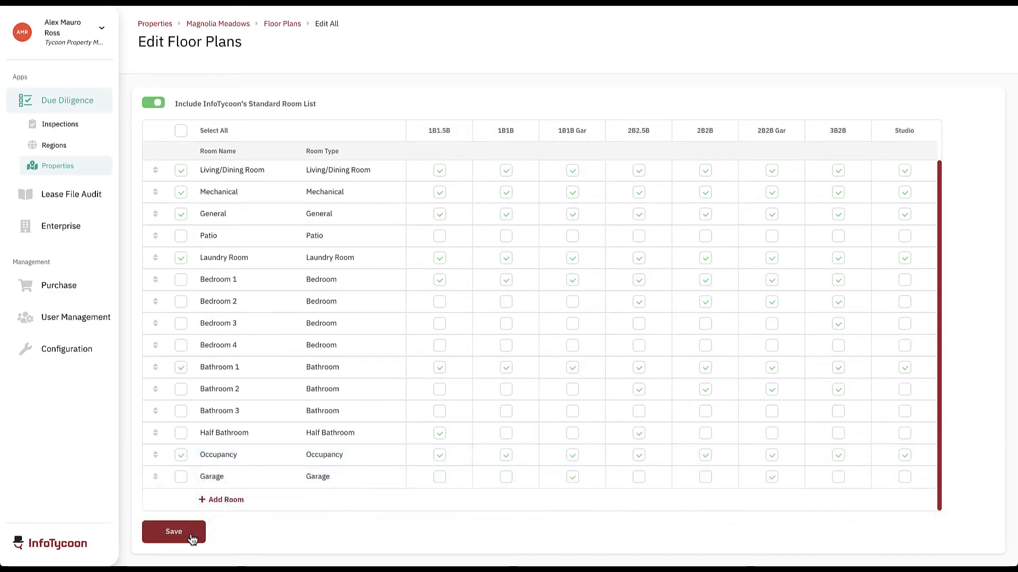
pyautogui.click(174, 532)
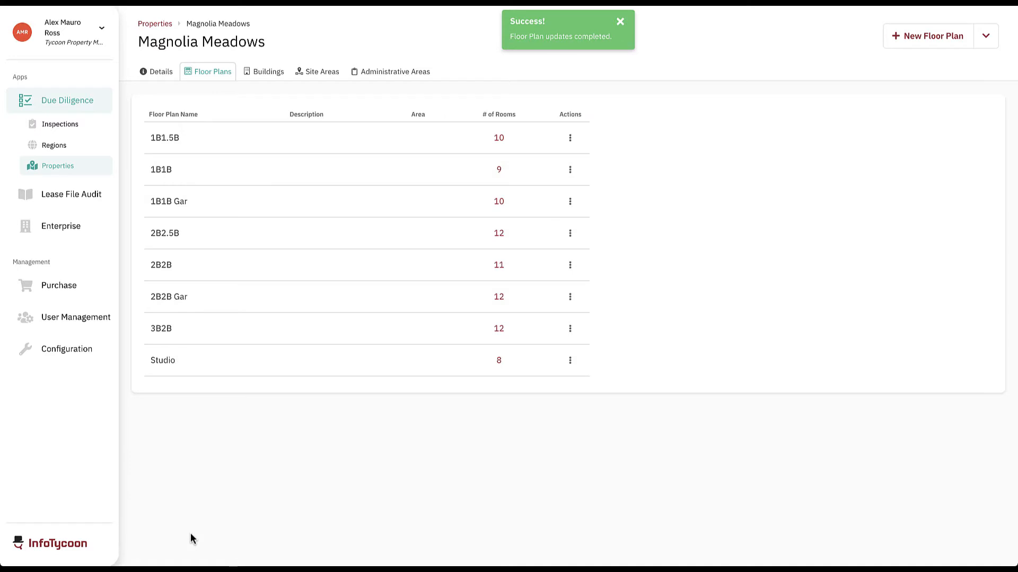
# Open all buildings for editing, apply Building Exterior, Pavement and Sidewalks and Landscaping to every building, and save.
pyautogui.click(261, 94)
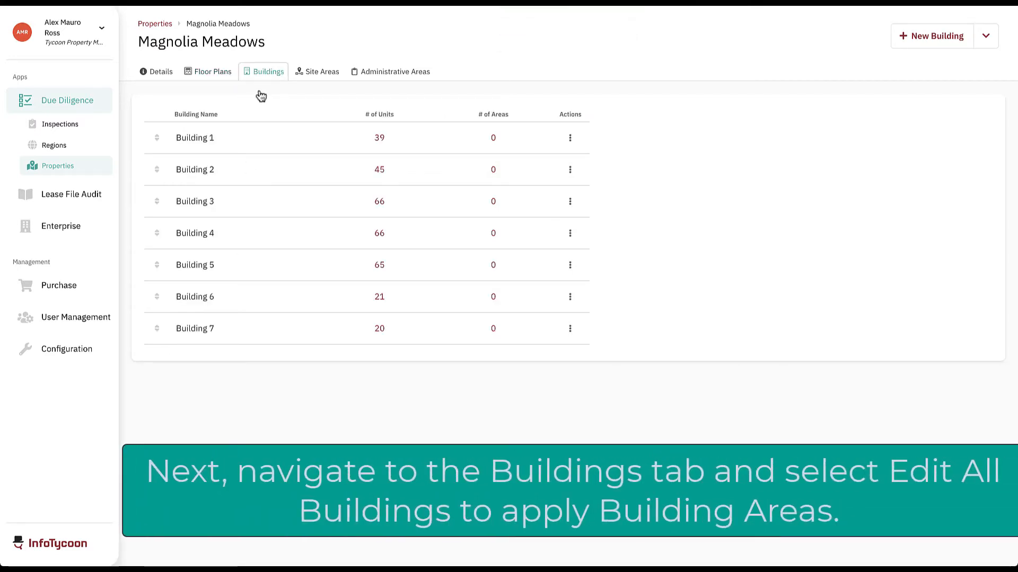
pyautogui.click(987, 42)
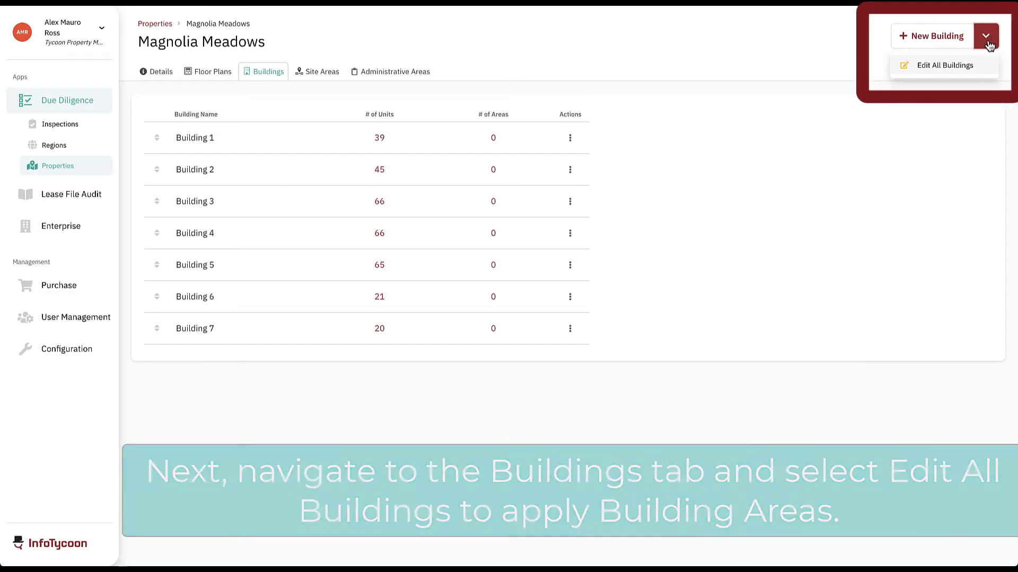
pyautogui.click(945, 65)
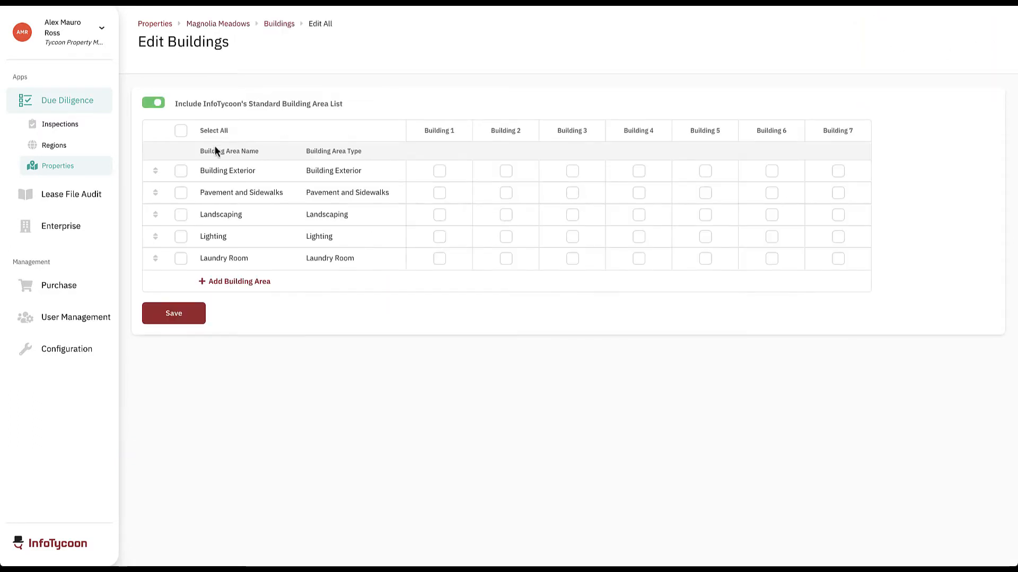
pyautogui.click(180, 171)
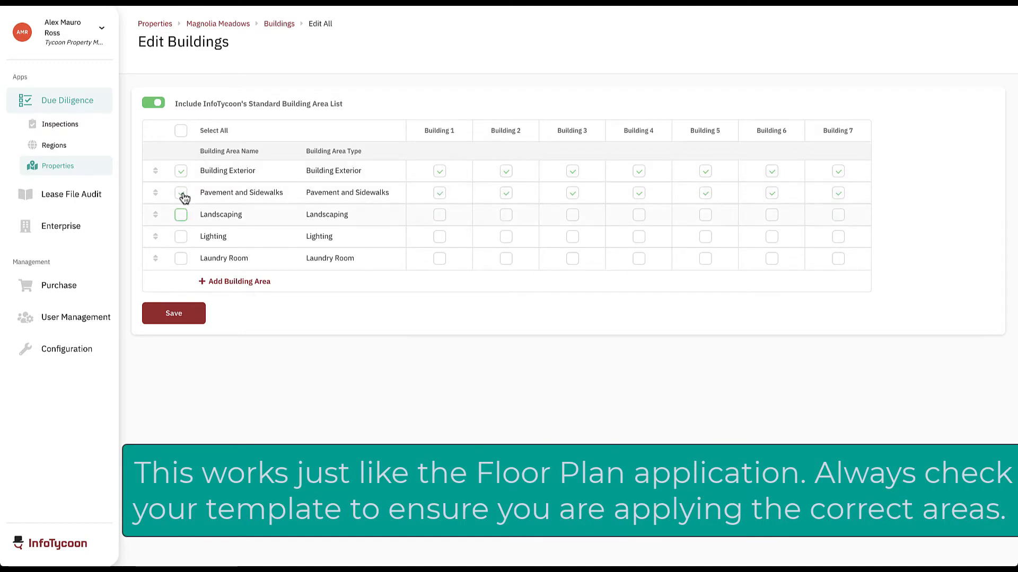
pyautogui.click(181, 215)
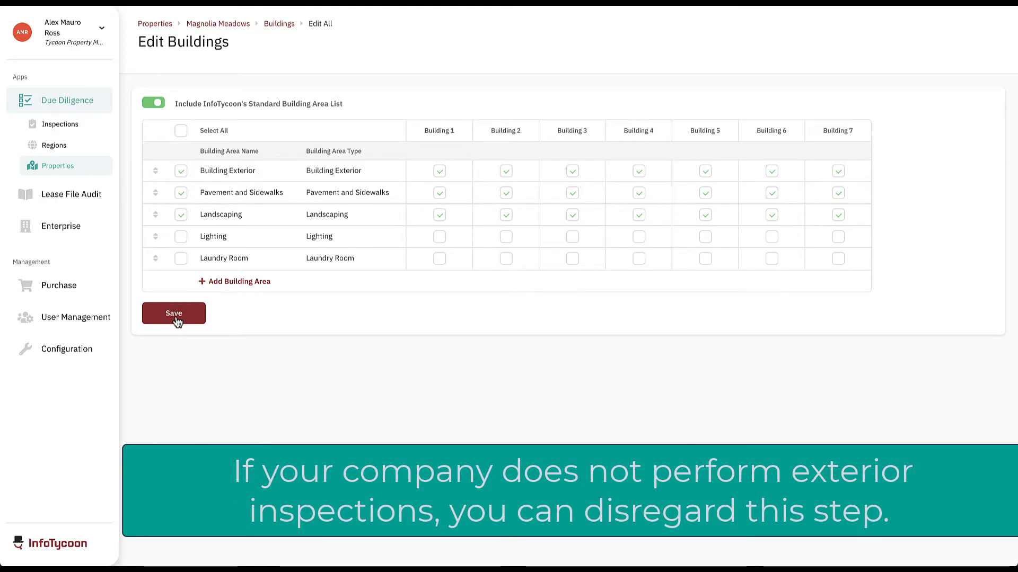
pyautogui.click(176, 316)
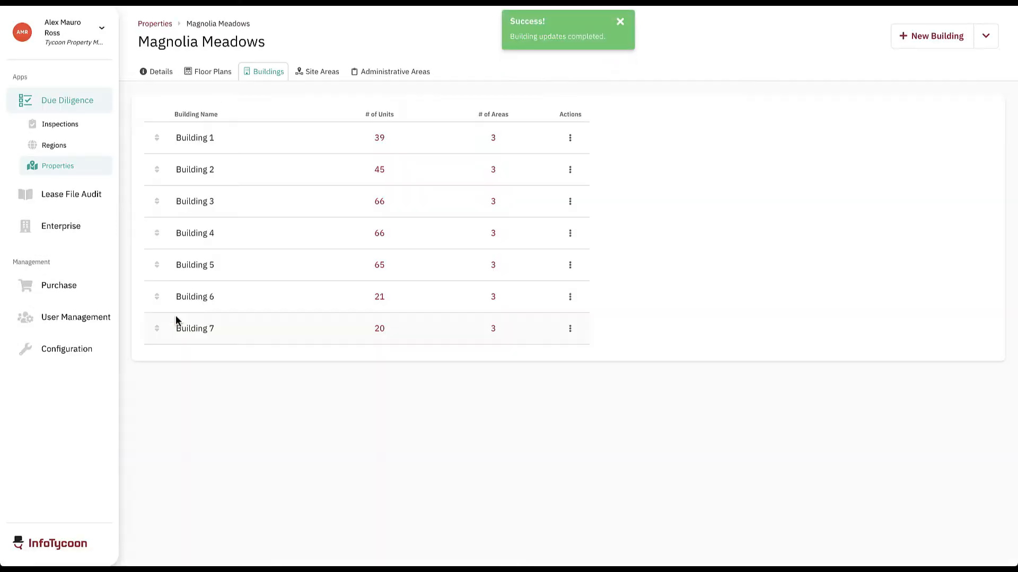
# Create a Magnolia Meadows site area of type Basketball Court, keeping Basketball Court as its name.
pyautogui.click(321, 73)
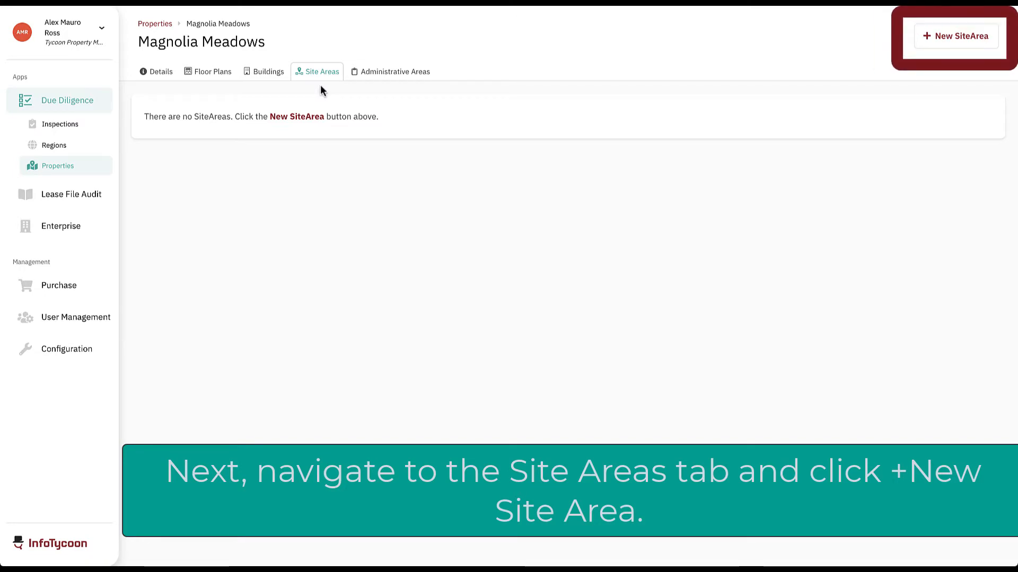
pyautogui.click(942, 48)
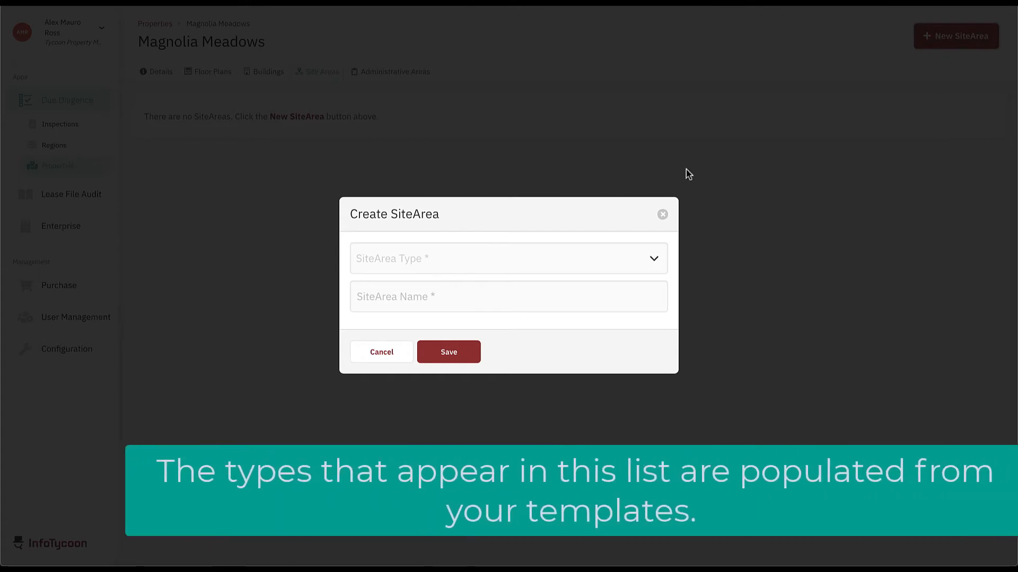
pyautogui.click(532, 244)
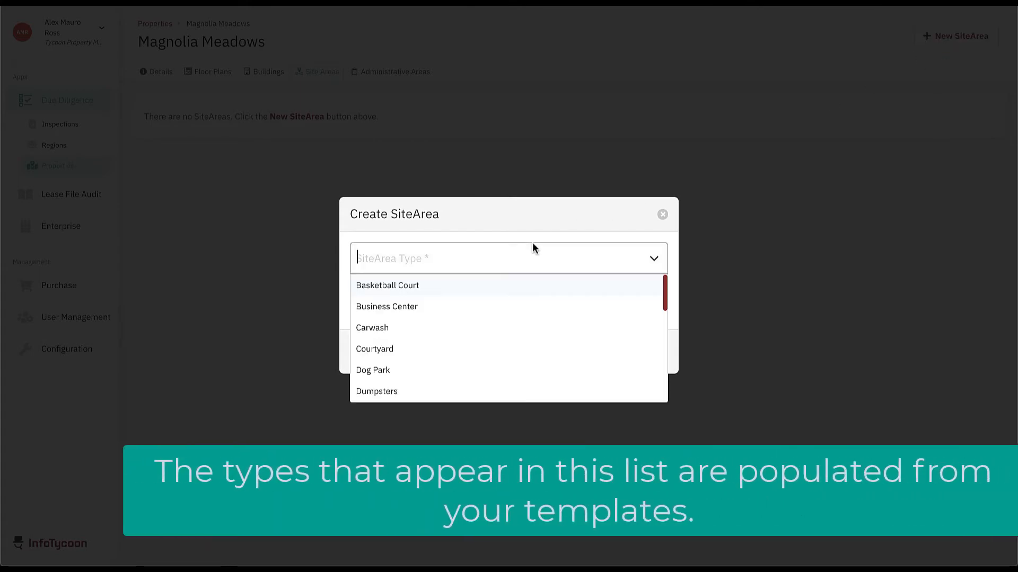
pyautogui.click(450, 289)
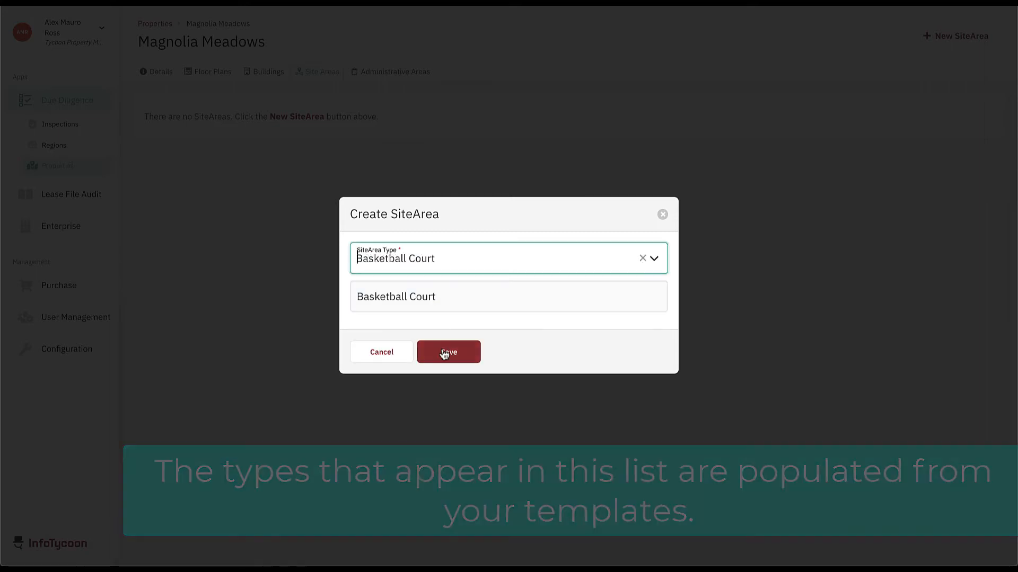
pyautogui.click(445, 354)
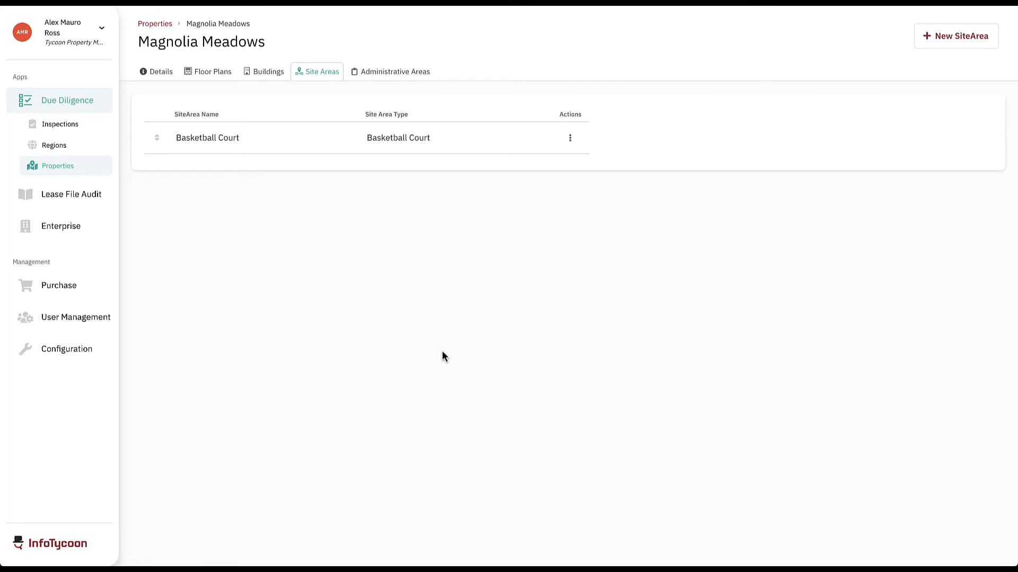
# Create another site area of type Business Center, keeping Business Center as its name.
pyautogui.click(937, 47)
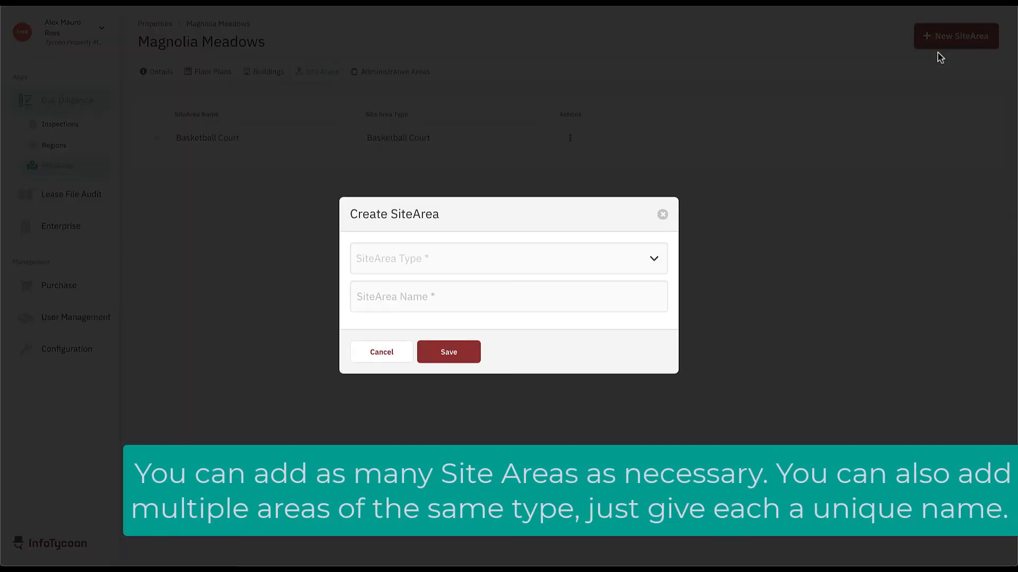
pyautogui.click(508, 259)
pyautogui.click(390, 306)
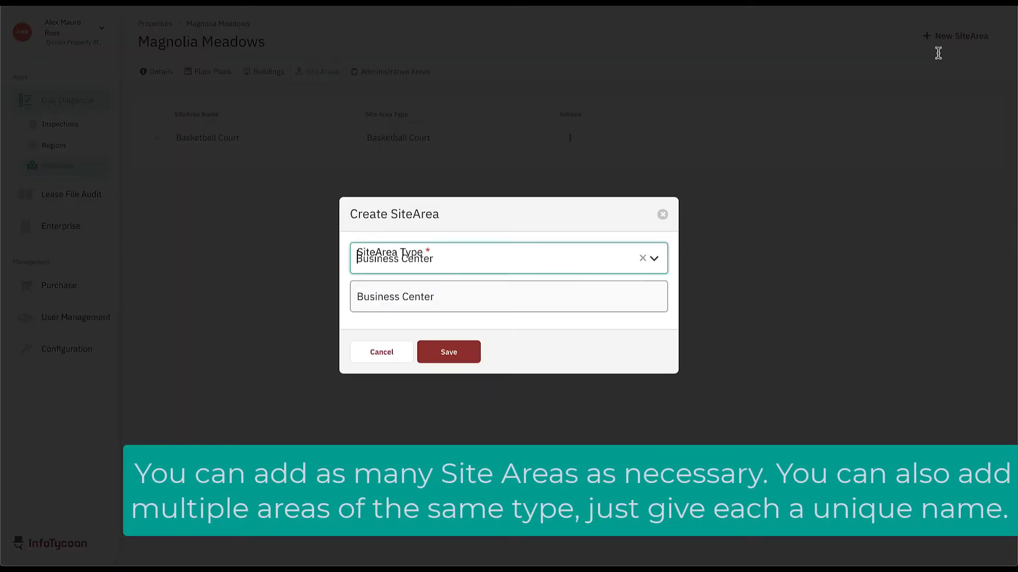
pyautogui.press('Return')
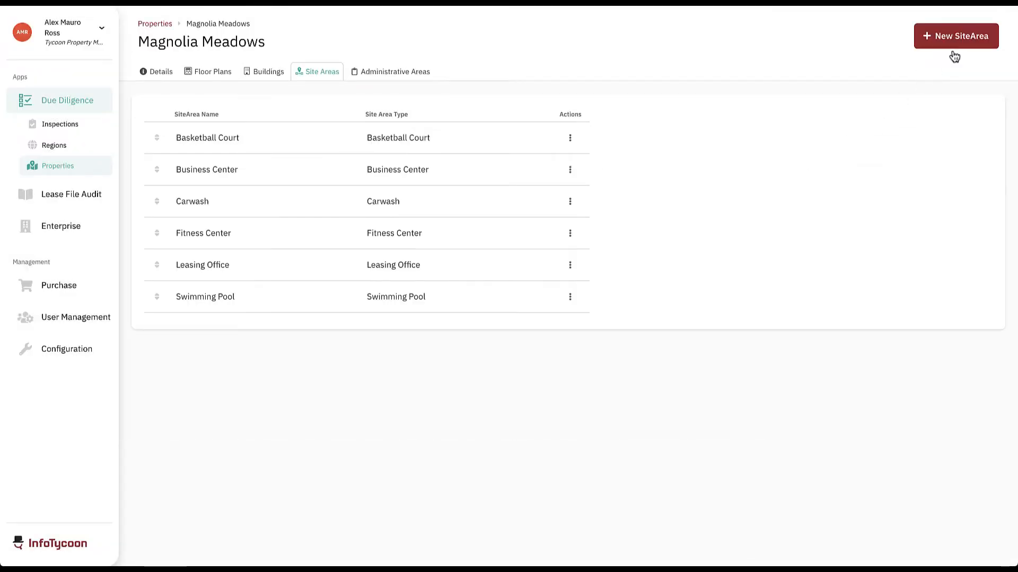
# Create a site area using a newly added custom type, Racquetball Court, with the same name.
pyautogui.click(953, 47)
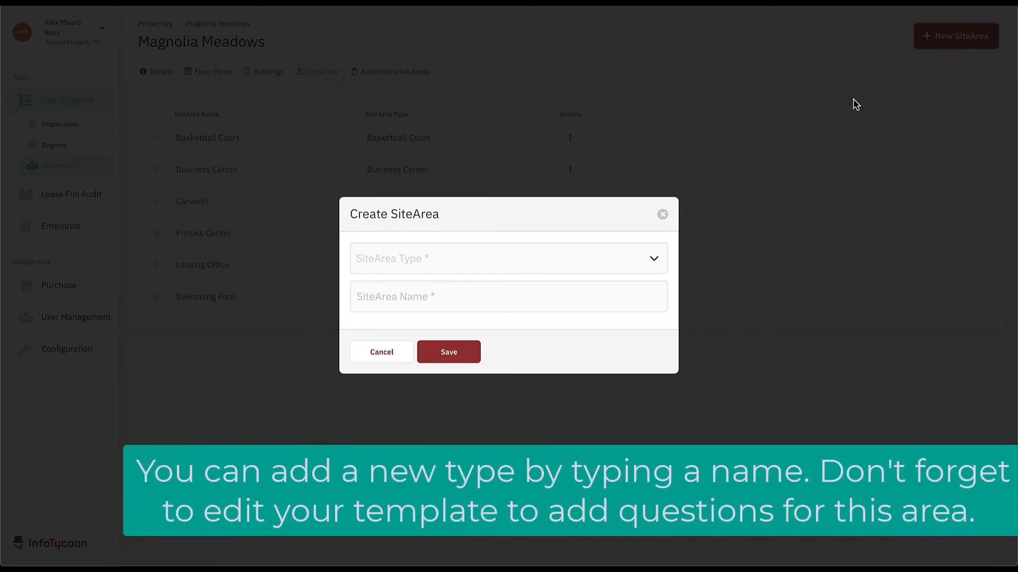
pyautogui.click(554, 249)
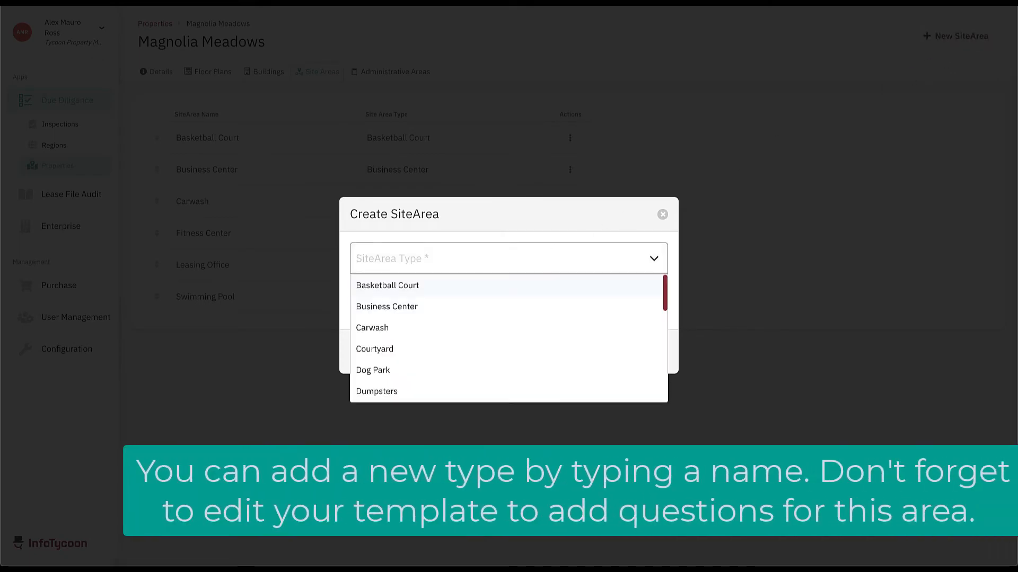
pyautogui.write('Racqu')
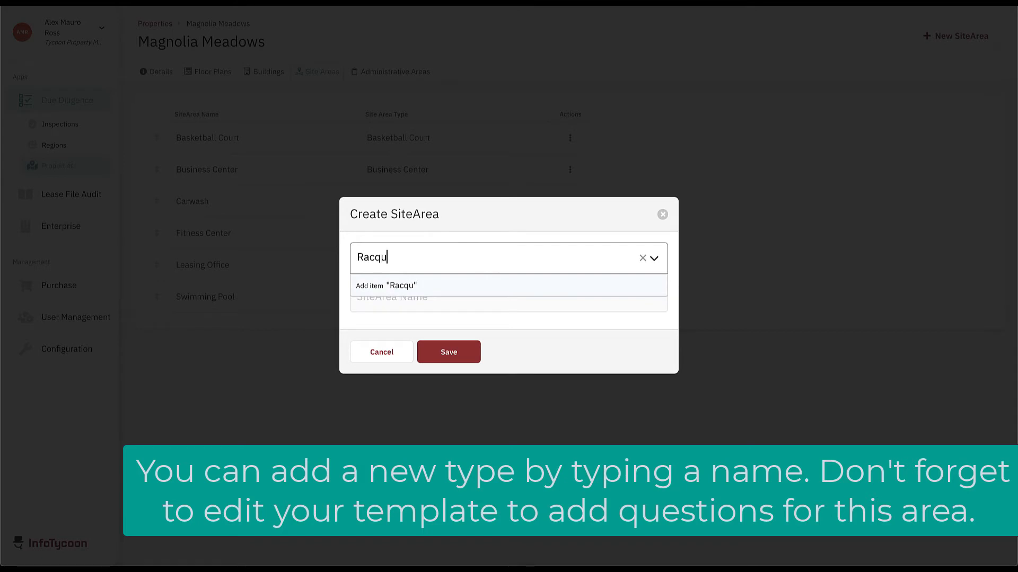
pyautogui.write('etball Court')
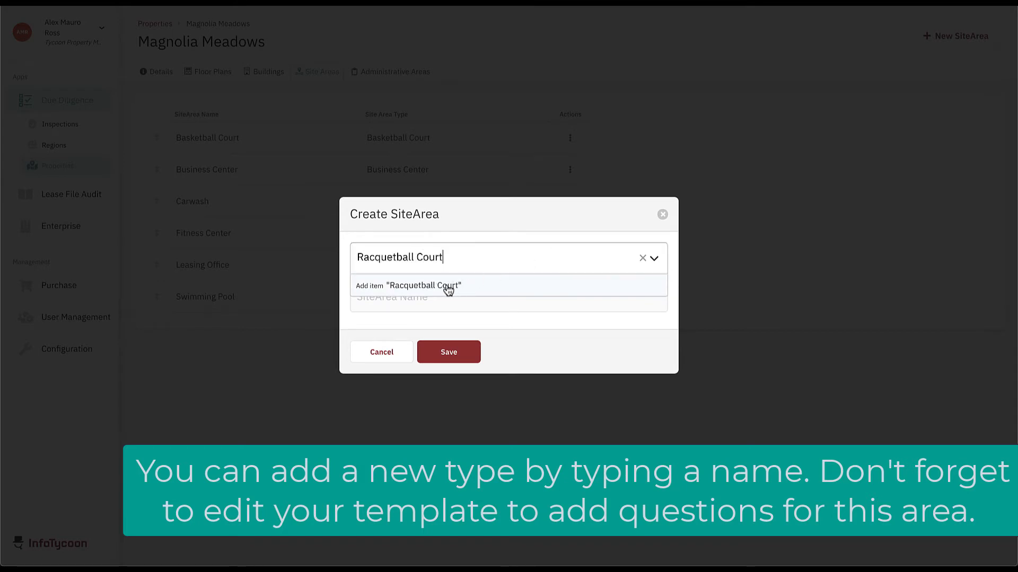
pyautogui.click(446, 288)
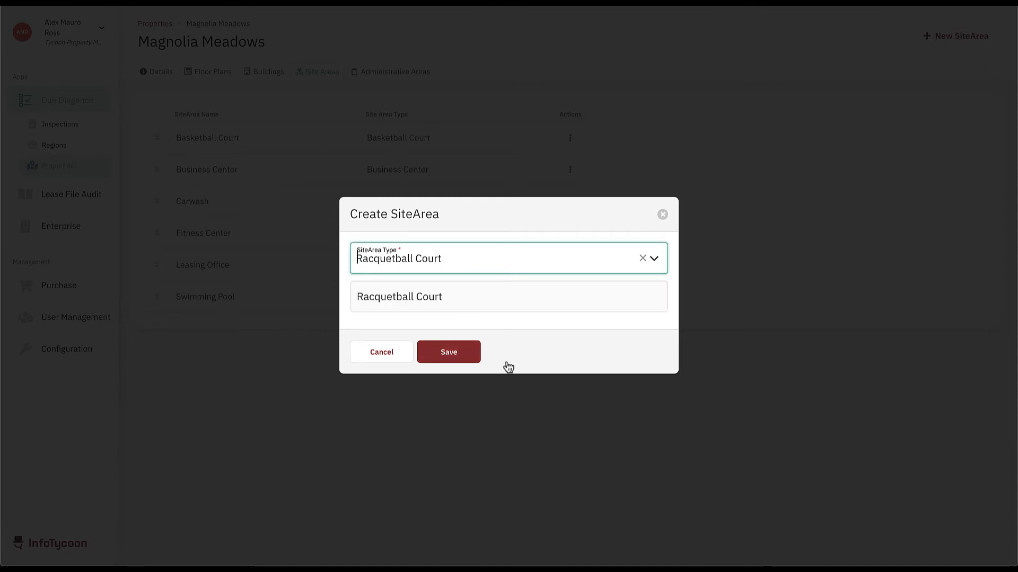
pyautogui.click(449, 352)
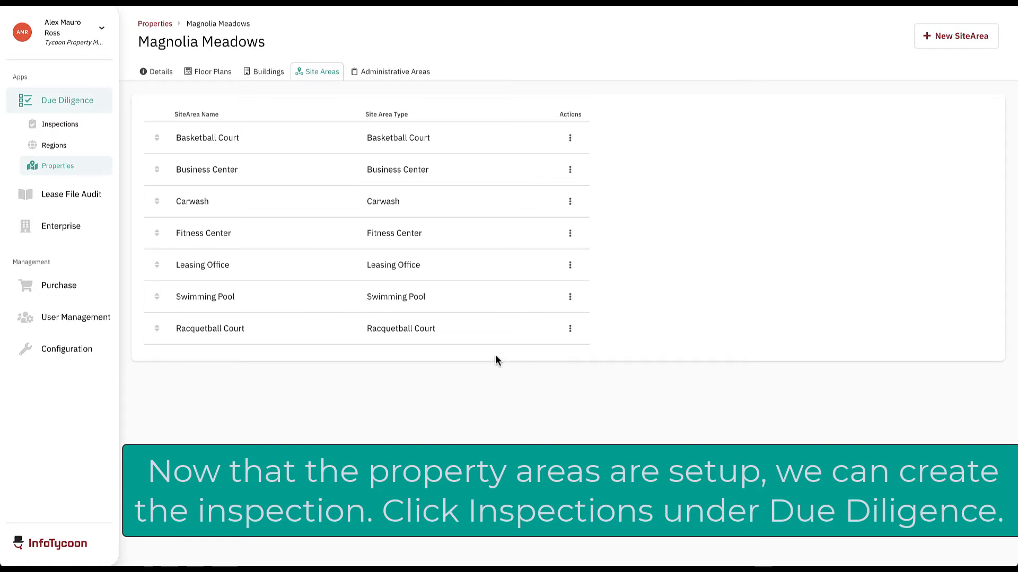
# Check the remaining licenses for inspections, view the products available for purchase, and return to the Due Diligence inspections.
pyautogui.click(61, 125)
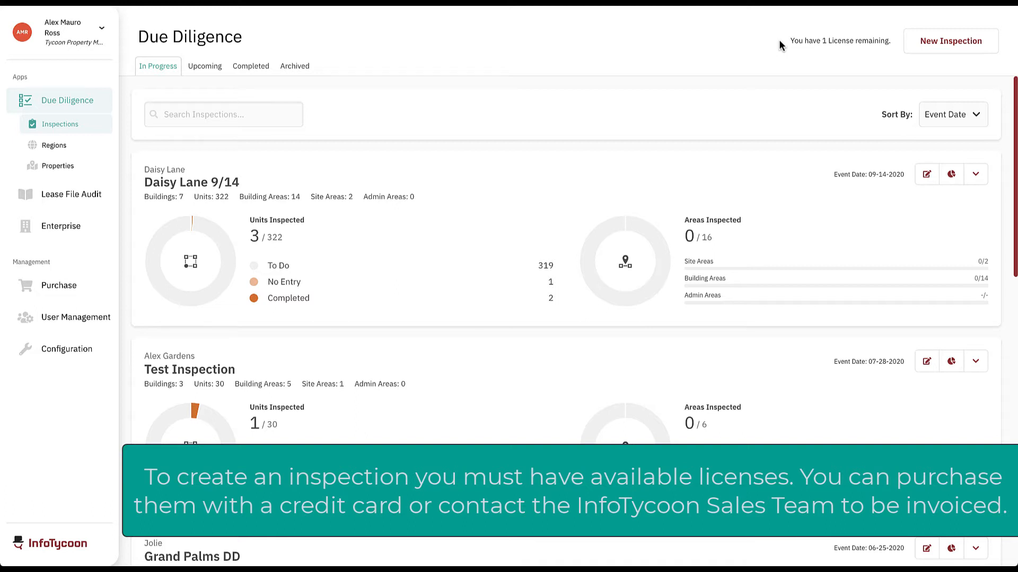
pyautogui.click(64, 293)
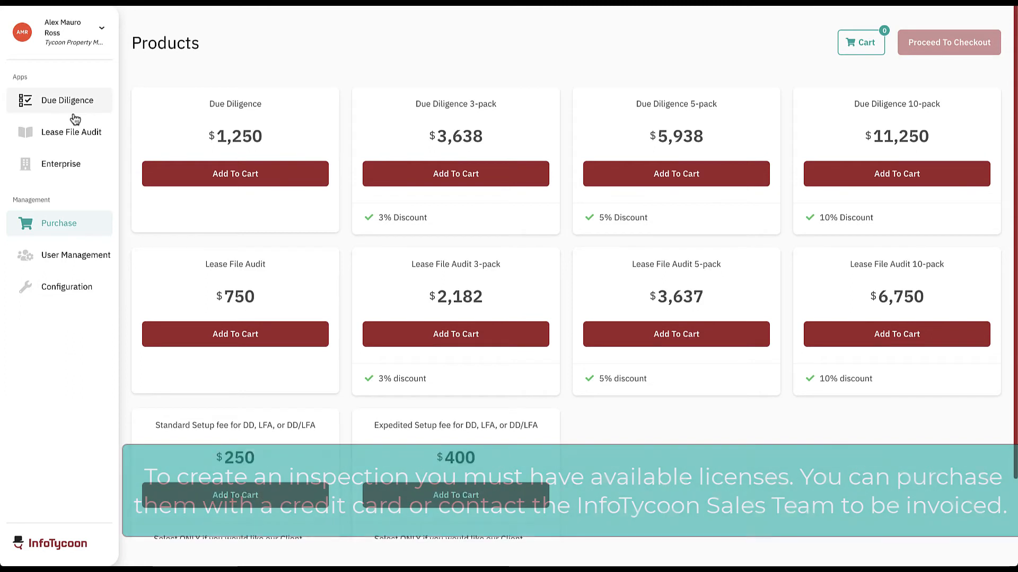
pyautogui.click(73, 114)
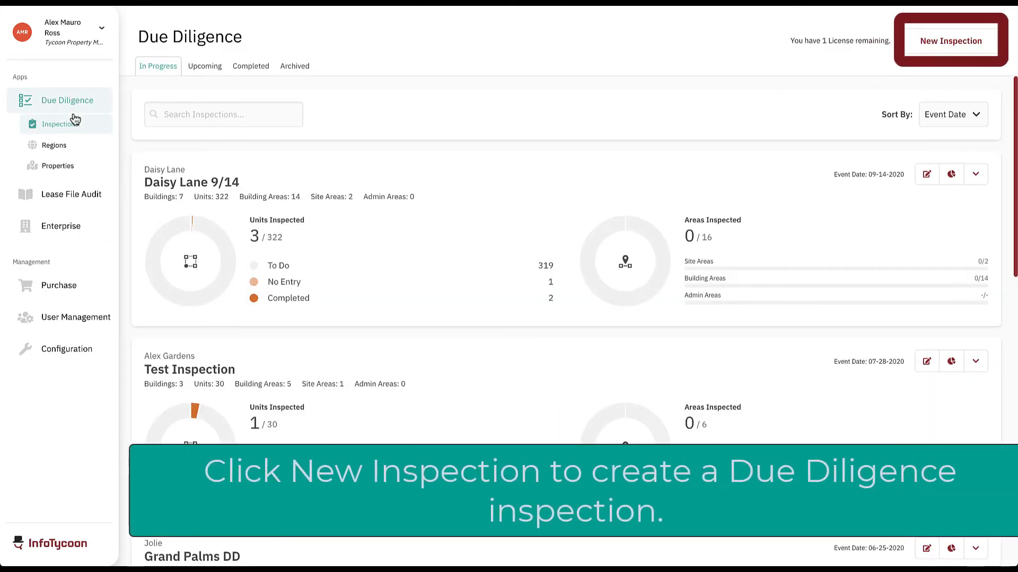
# Start a Due Diligence inspection named Magnolia Meadows DD, enter a description with the help contact's name and phone number, and set the event date to 09/14/2020.
pyautogui.click(923, 49)
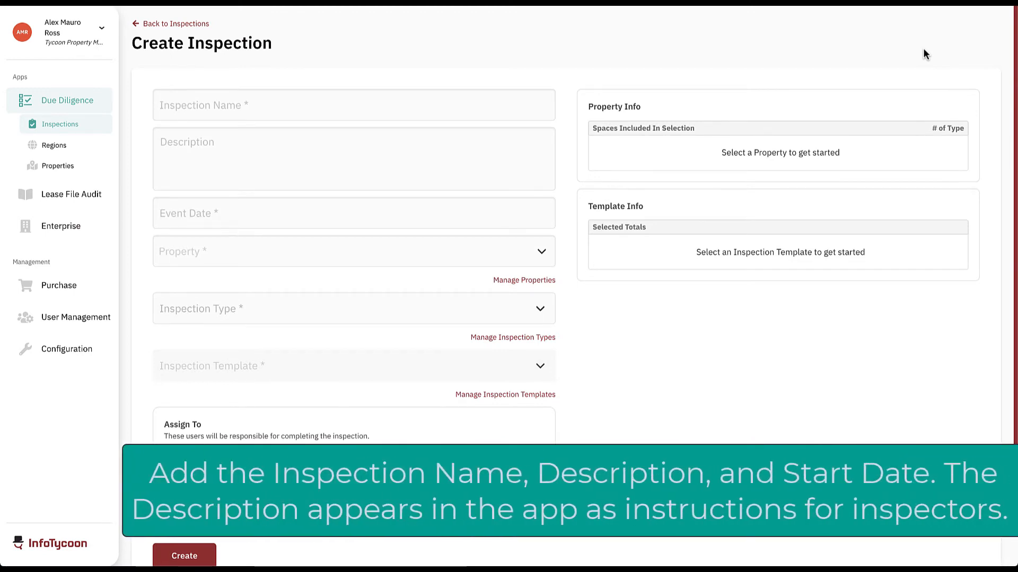
pyautogui.click(526, 101)
pyautogui.write('Magnolia Meadows DD')
pyautogui.click(429, 147)
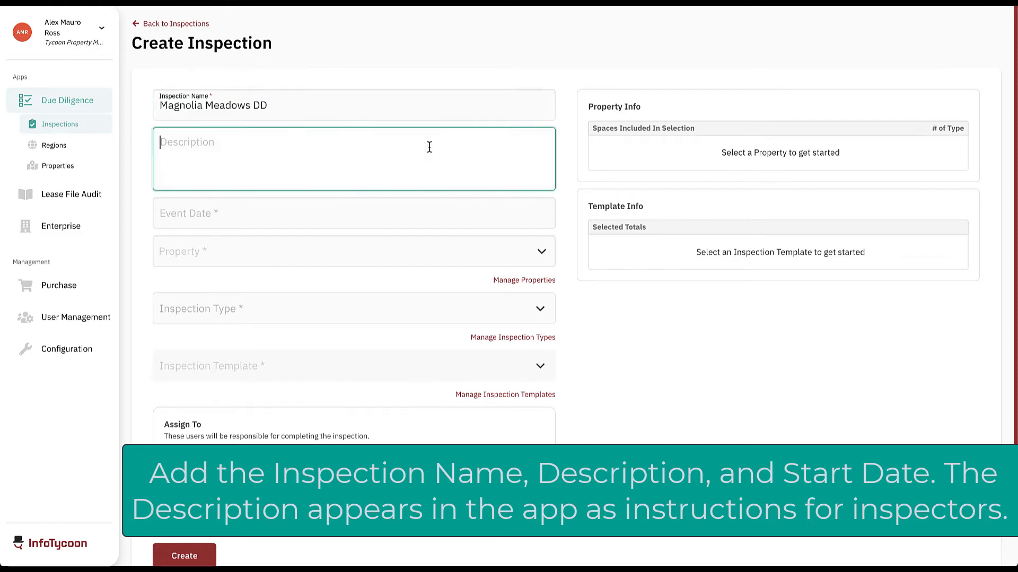
pyautogui.write('For any help contact Mary at 555-1234.')
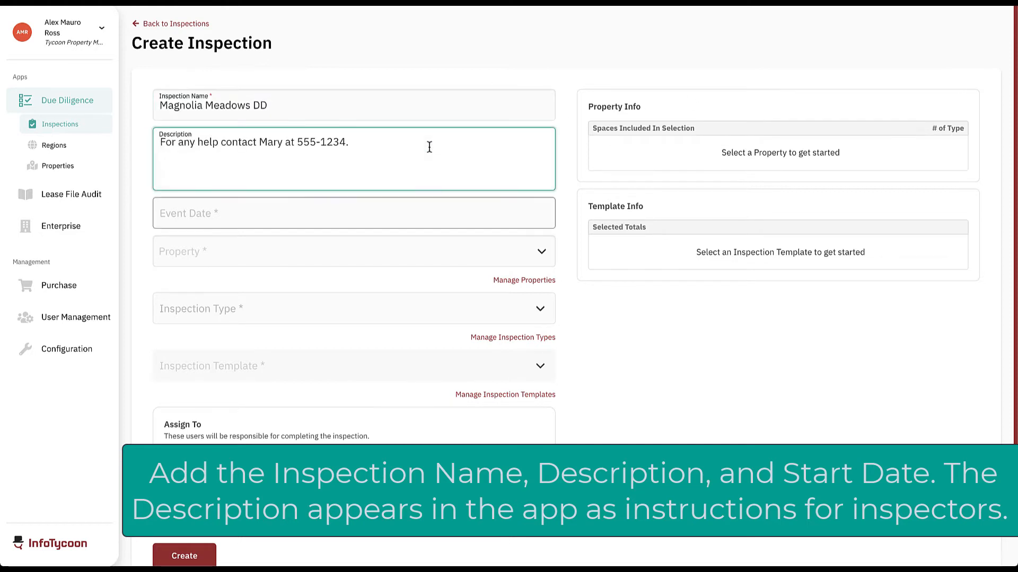
pyautogui.press('Tab')
pyautogui.click(182, 104)
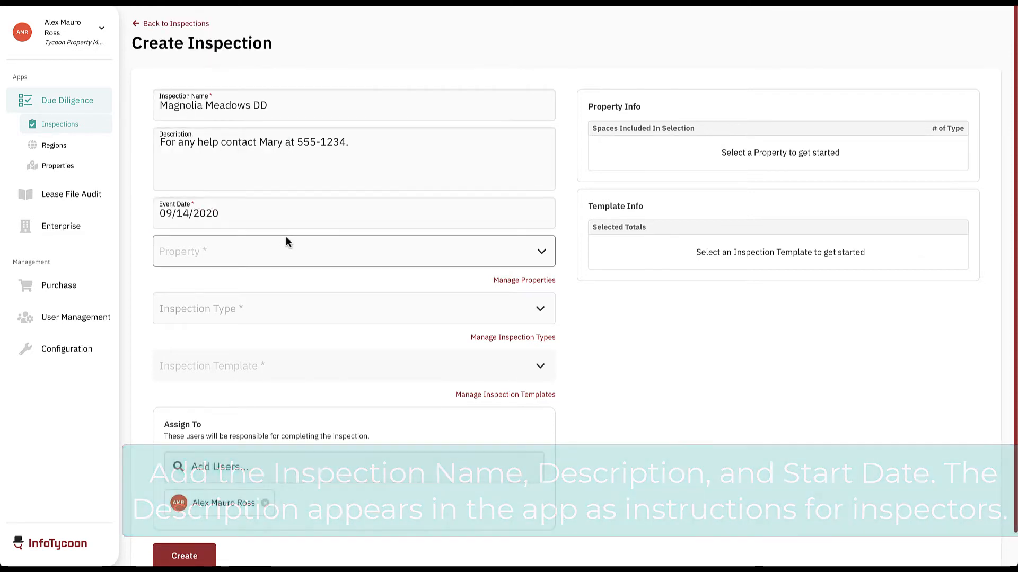
# Choose Magnolia Meadows as the inspection's property and exclude the Carwash site area from its included spaces.
pyautogui.click(286, 238)
pyautogui.scroll(-1, 275, 325)
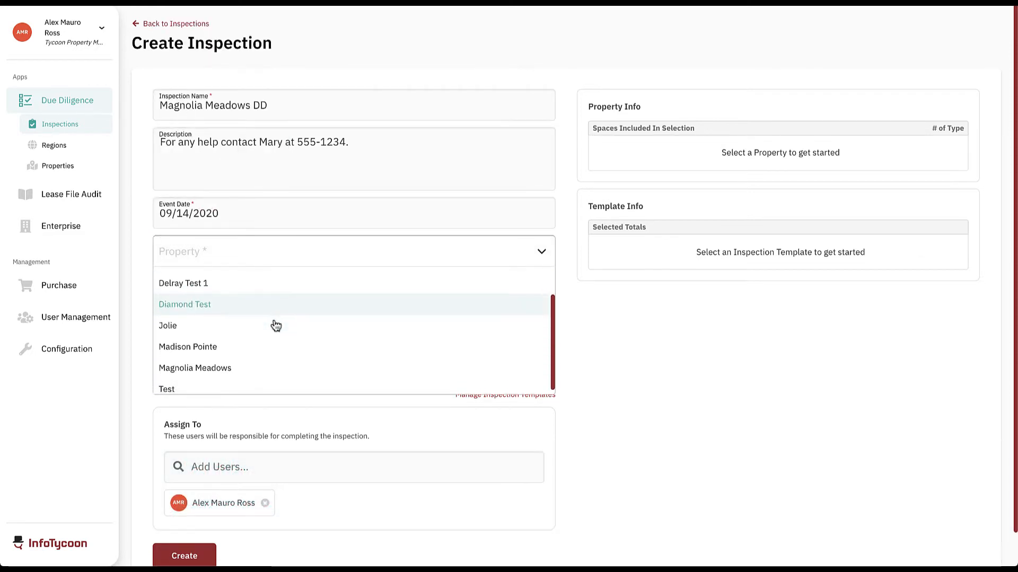
pyautogui.click(263, 366)
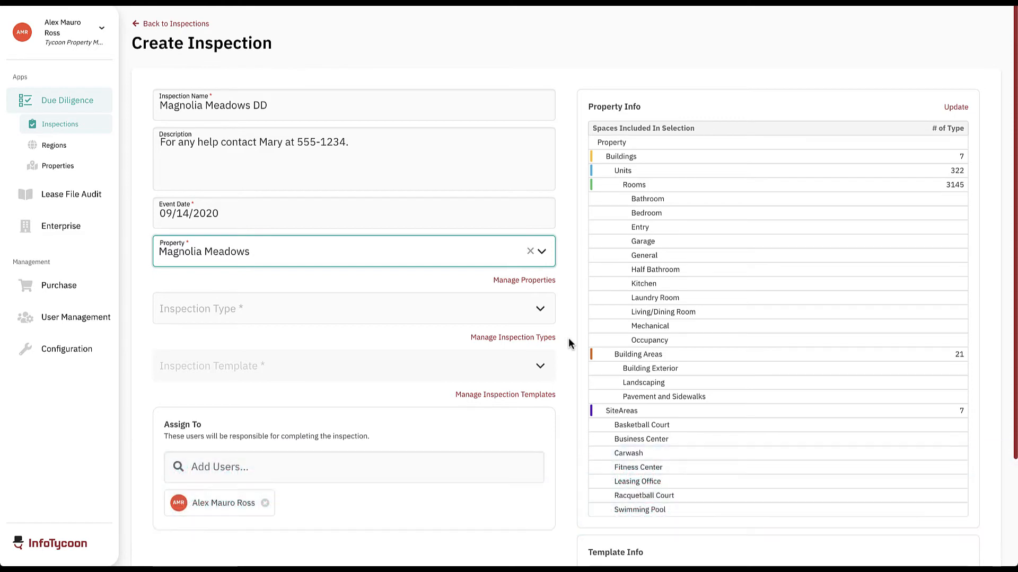
pyautogui.click(943, 107)
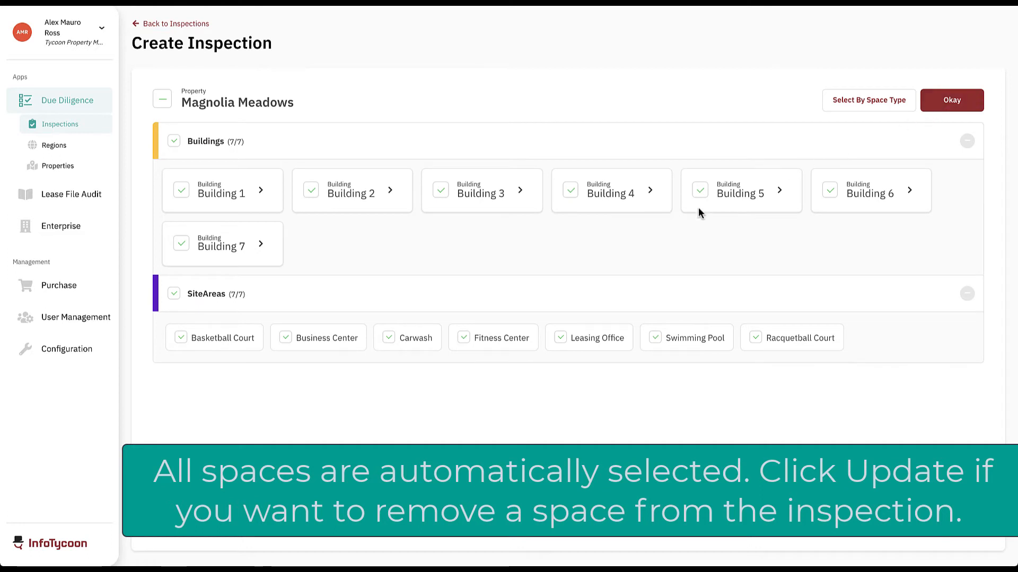
pyautogui.click(387, 340)
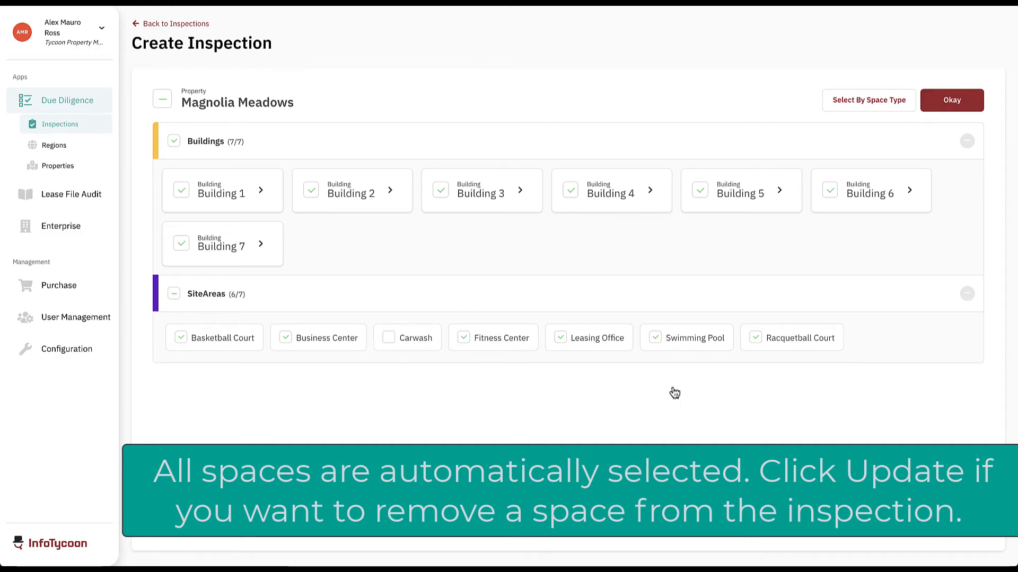
pyautogui.click(944, 106)
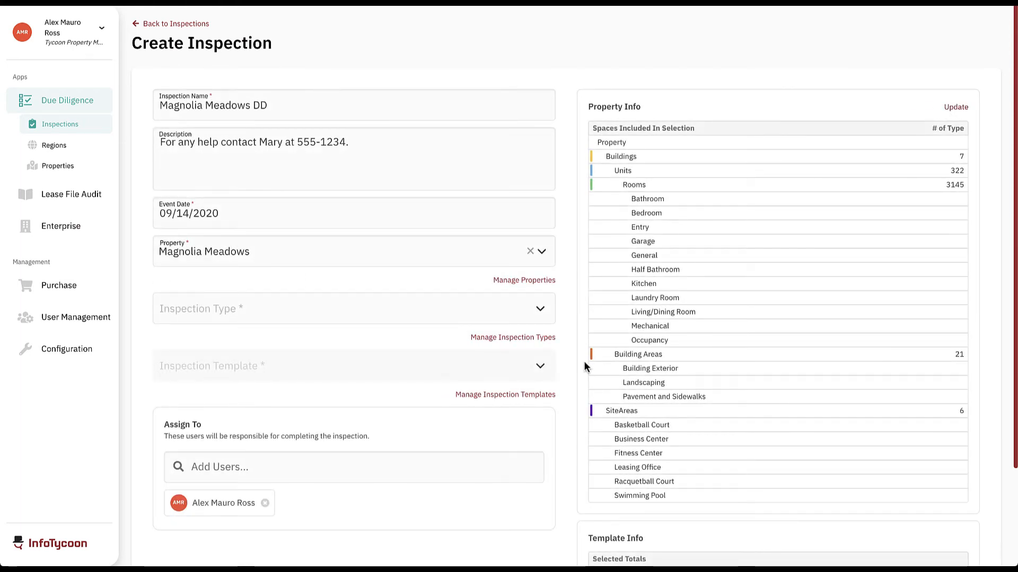
# Set the inspection type to Due Diligence and the inspection template to Due Diligence Garden Style.
pyautogui.scroll(-2, 583, 361)
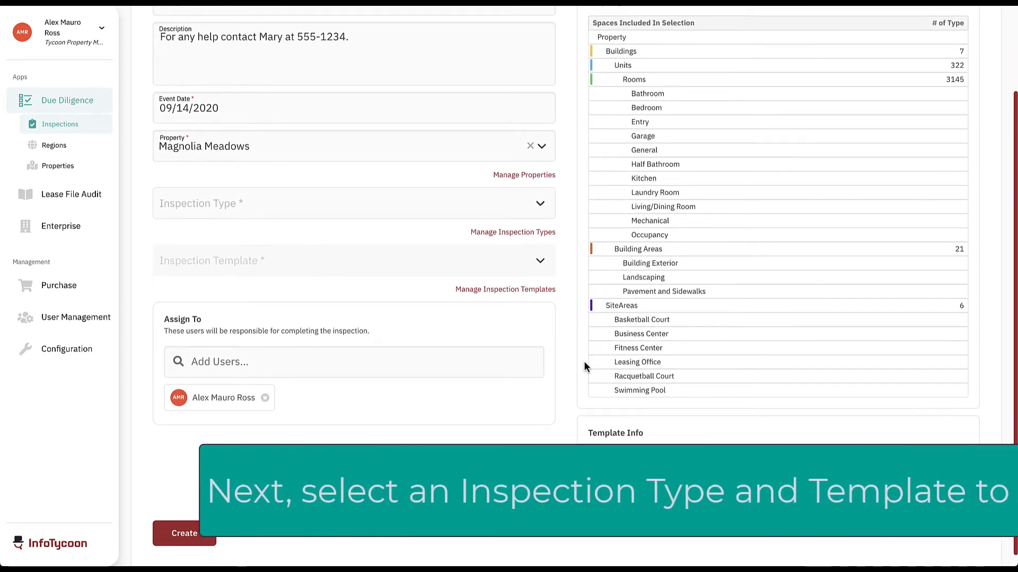
pyautogui.click(417, 209)
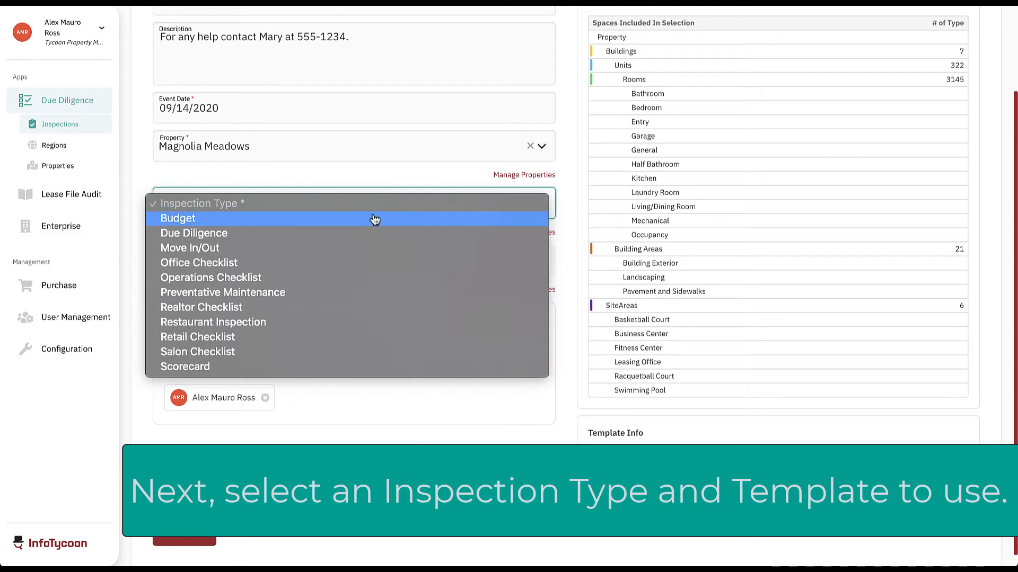
pyautogui.click(338, 234)
pyautogui.click(341, 257)
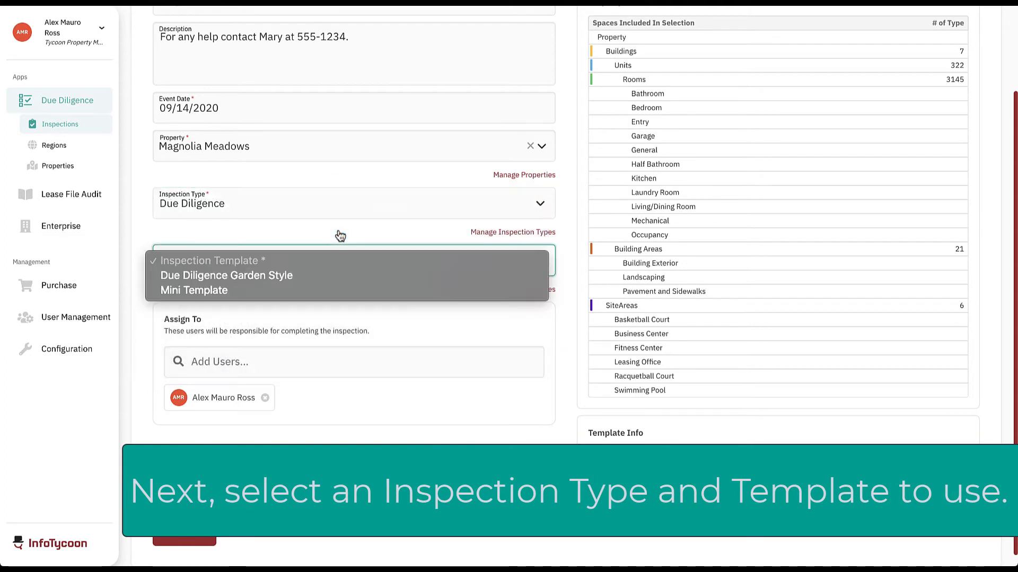
pyautogui.press('Return')
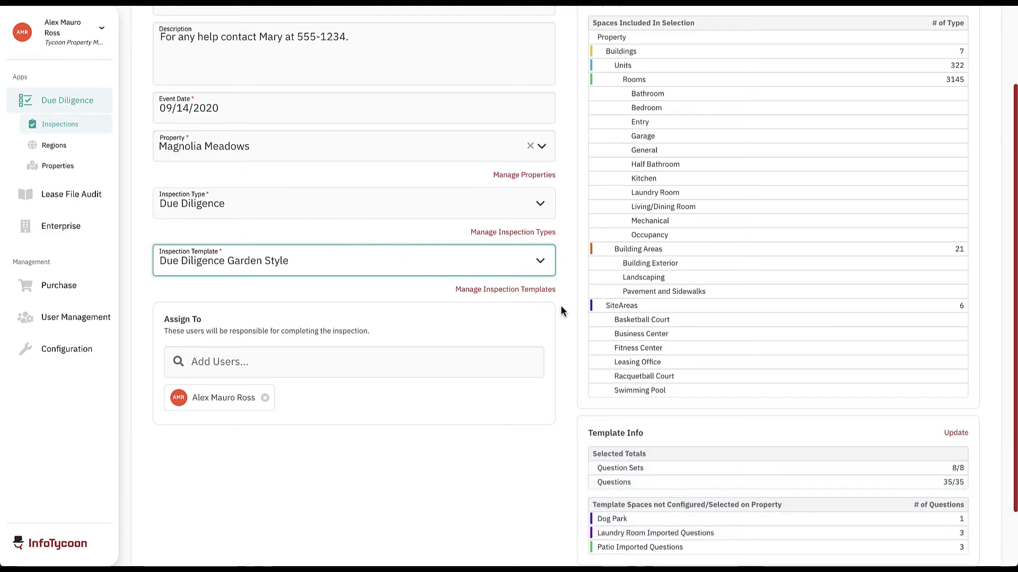
# Assign a second user from the end of the user list to the inspection and create it.
pyautogui.scroll(-2, 560, 307)
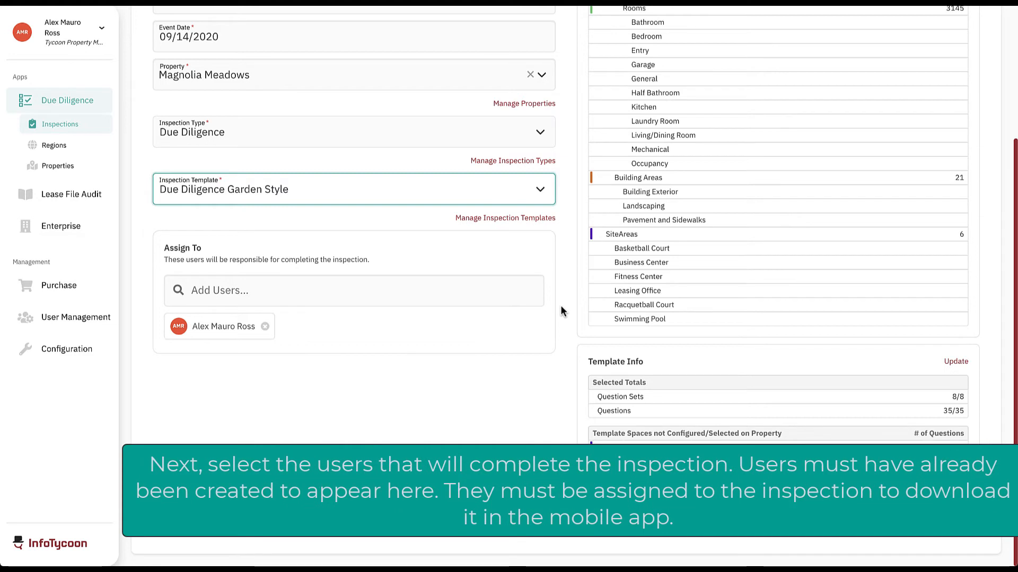
pyautogui.click(352, 305)
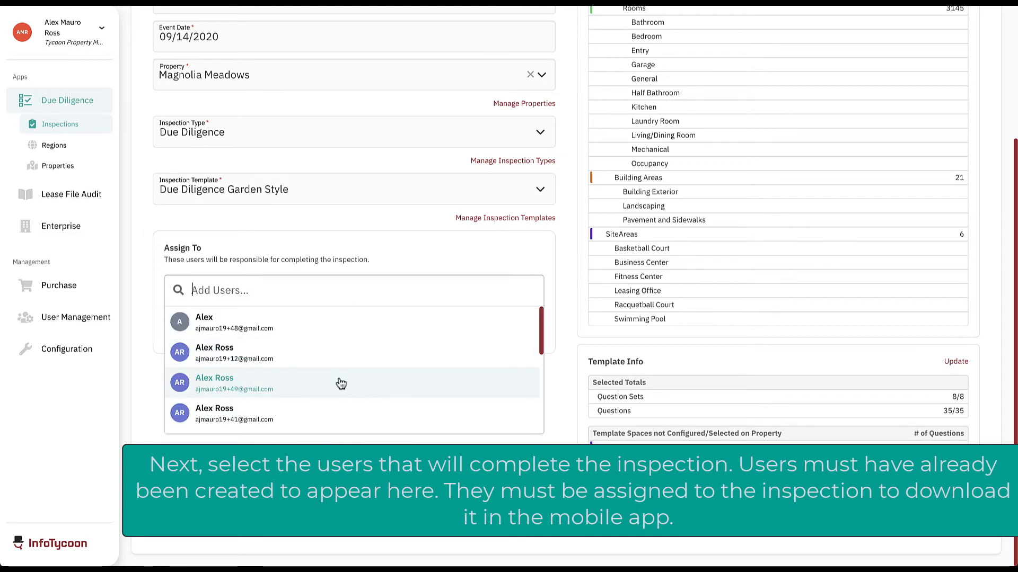
pyautogui.scroll(-3, 341, 382)
pyautogui.scroll(-2, 339, 382)
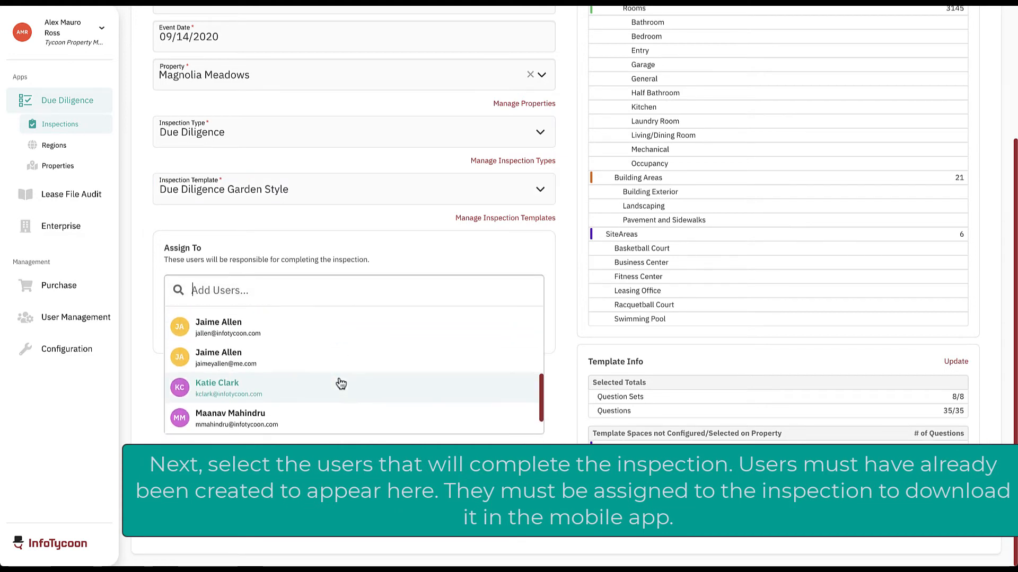
pyautogui.click(339, 382)
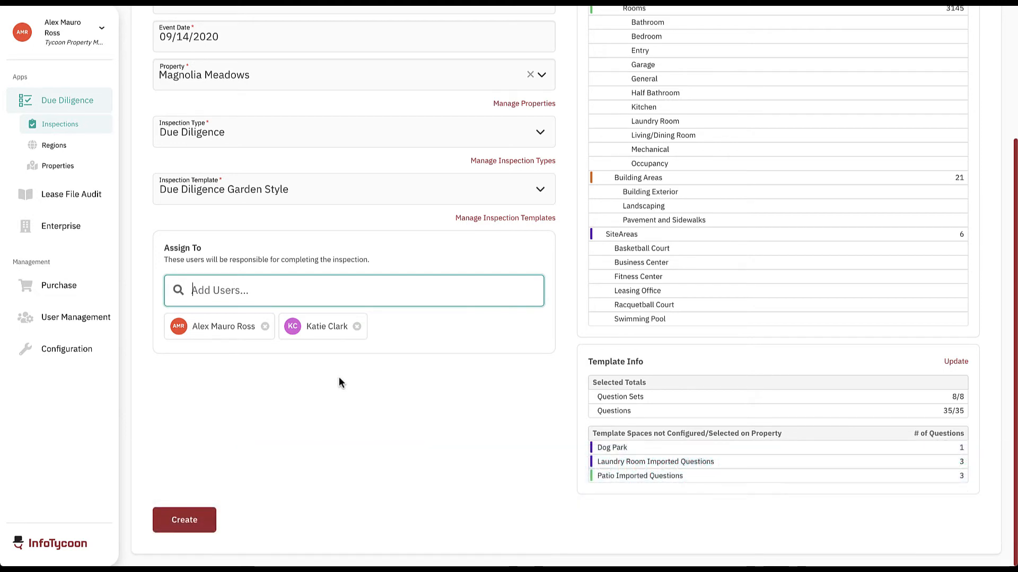
pyautogui.click(197, 527)
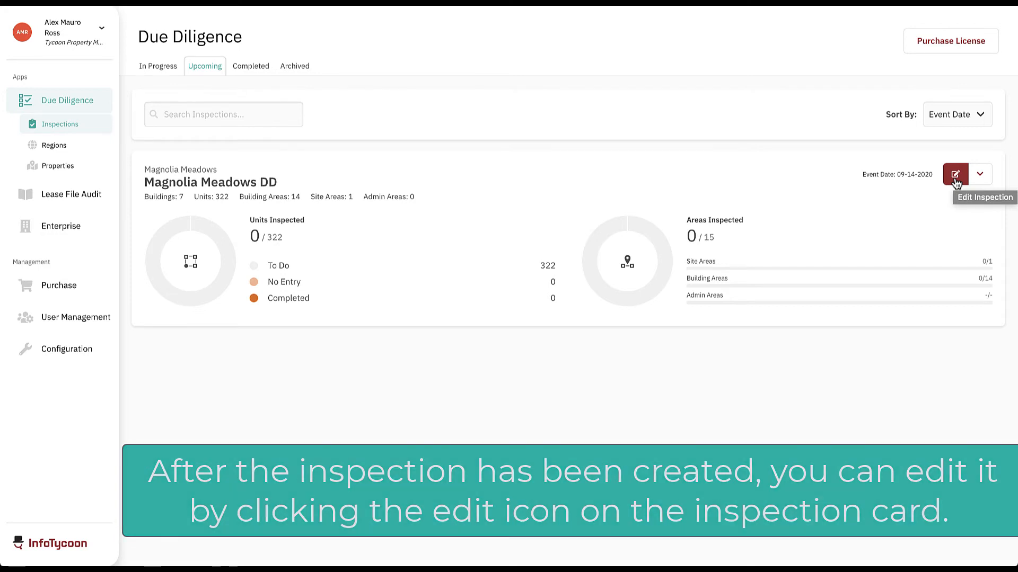
# Edit the upcoming Magnolia Meadows DD inspection to assign one more user and save the update.
pyautogui.click(955, 177)
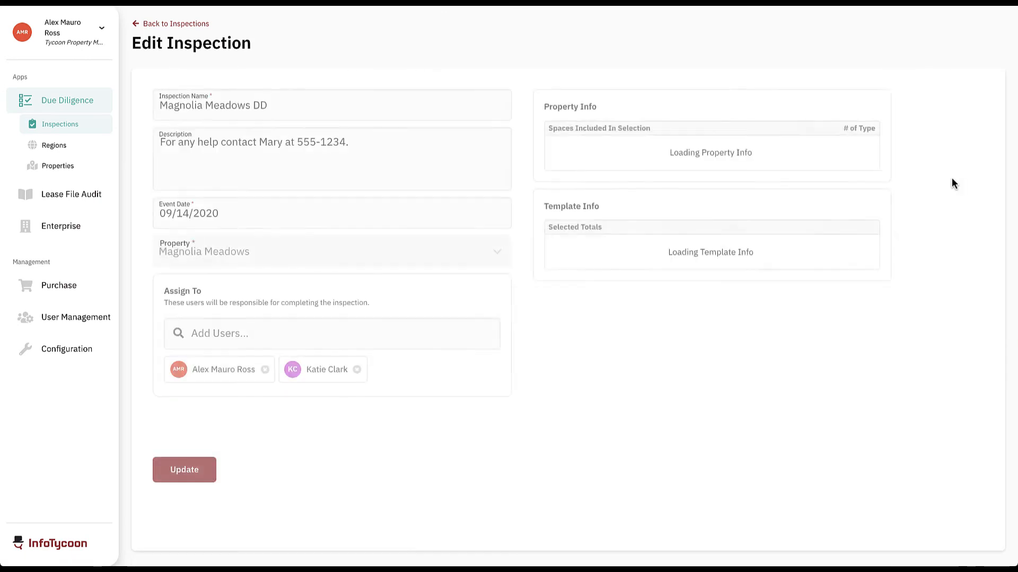
pyautogui.click(387, 334)
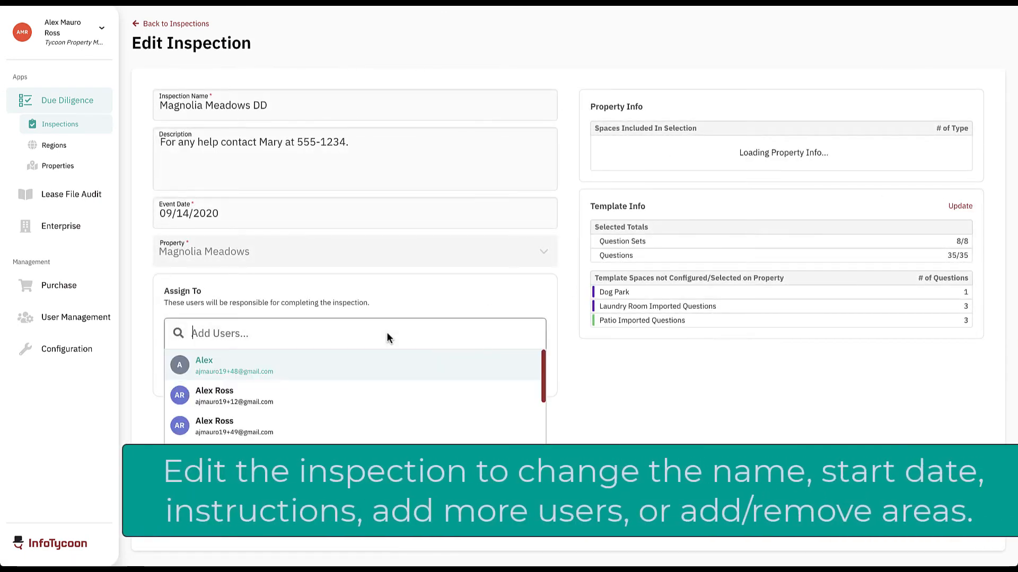
pyautogui.scroll(-3, 387, 451)
pyautogui.scroll(-2, 387, 439)
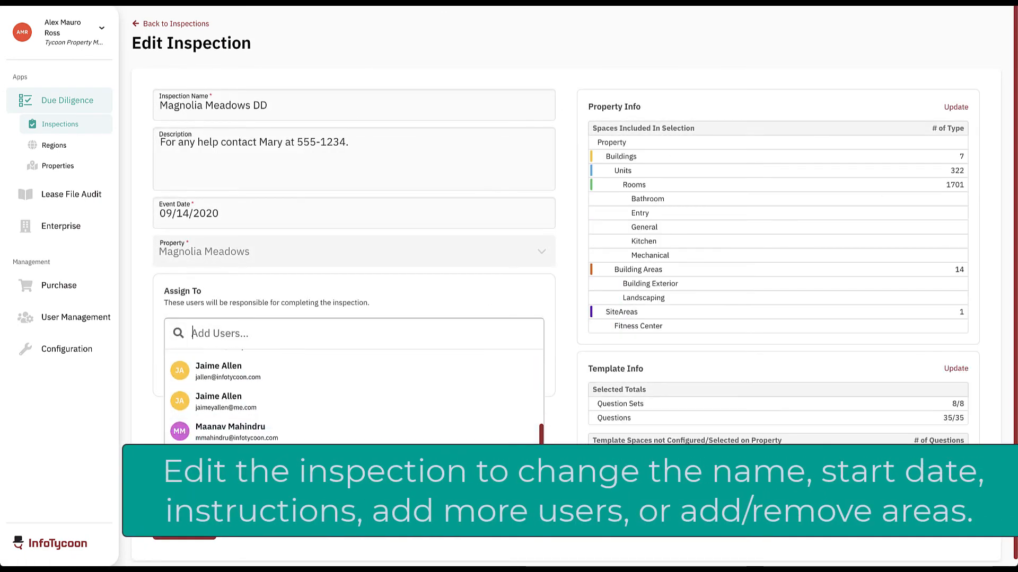
pyautogui.click(335, 386)
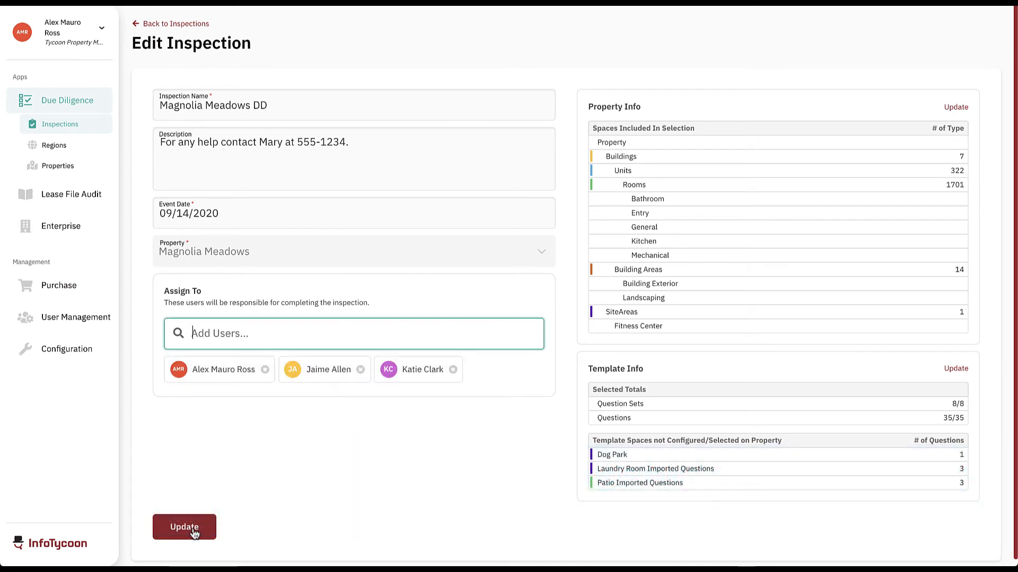
pyautogui.click(192, 529)
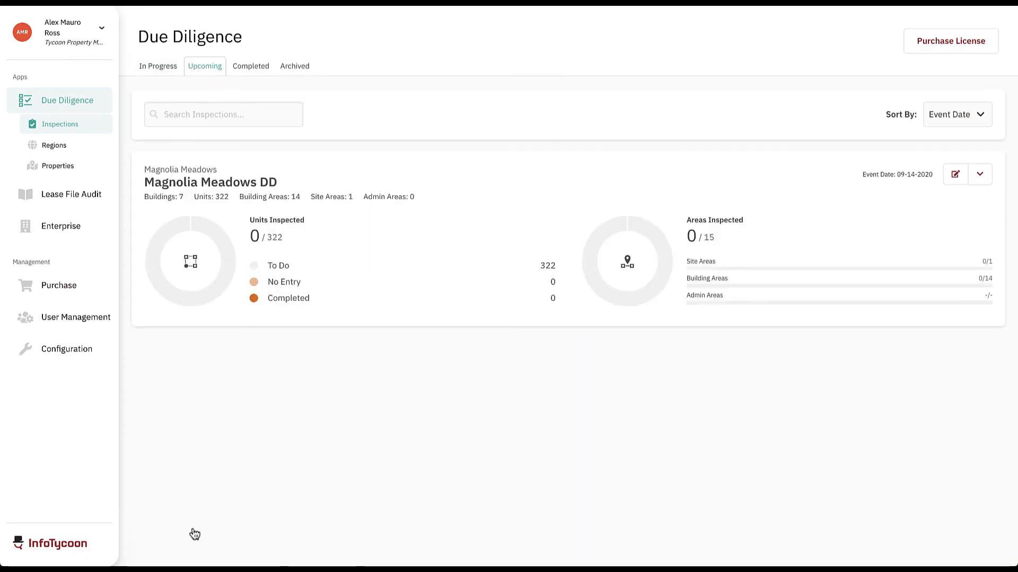
# In the Magnolia Meadows DD inspection's template, add an N/A choice to the Dishwasher question of Kitchen Imported Questions and save the question.
pyautogui.click(978, 190)
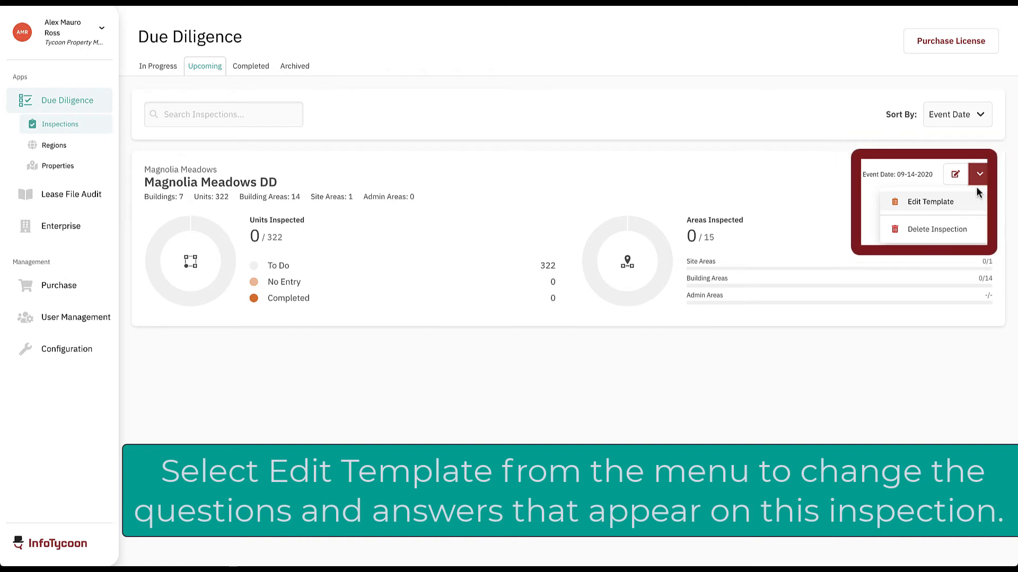
pyautogui.click(978, 198)
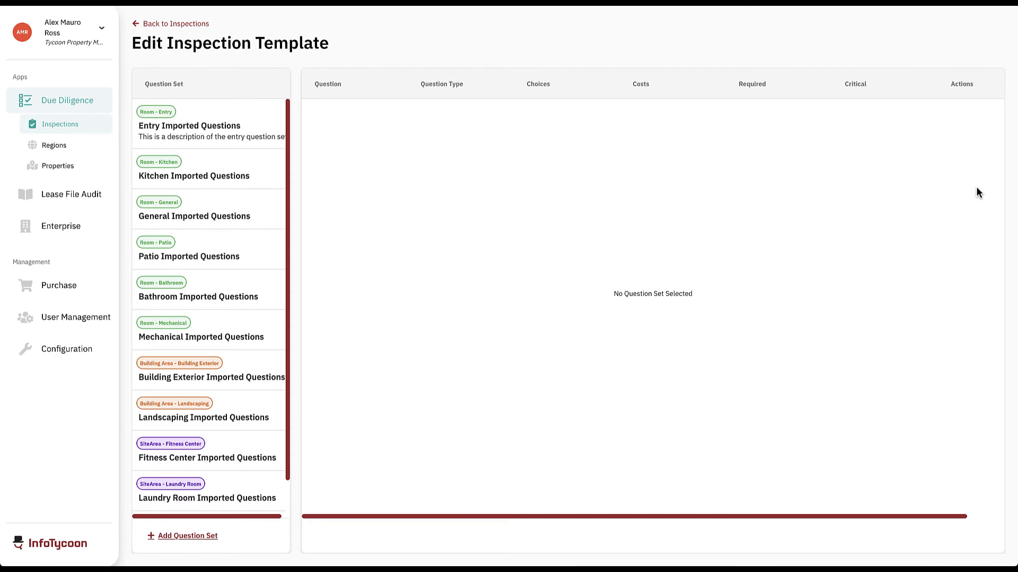
pyautogui.click(220, 159)
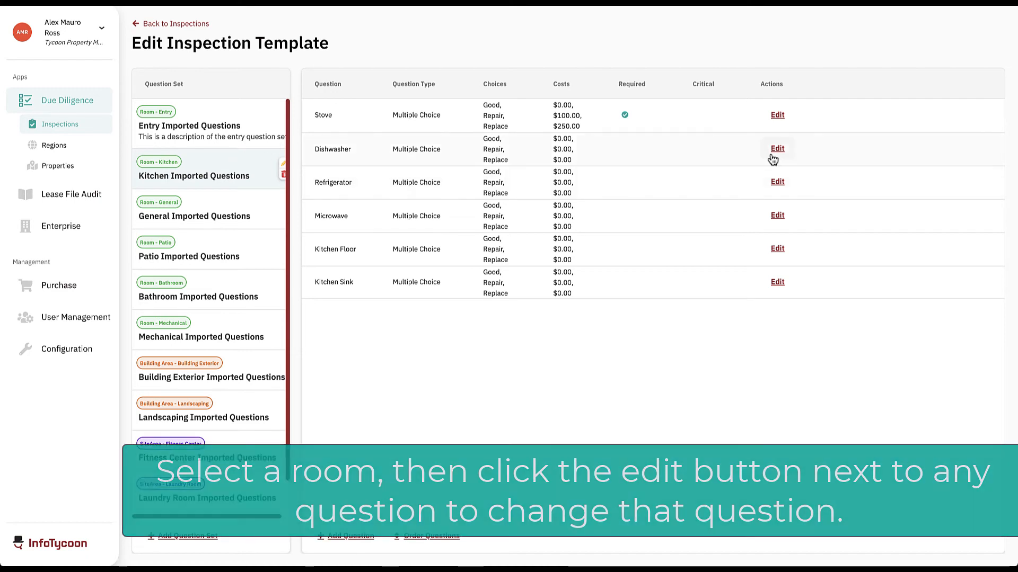
pyautogui.click(774, 151)
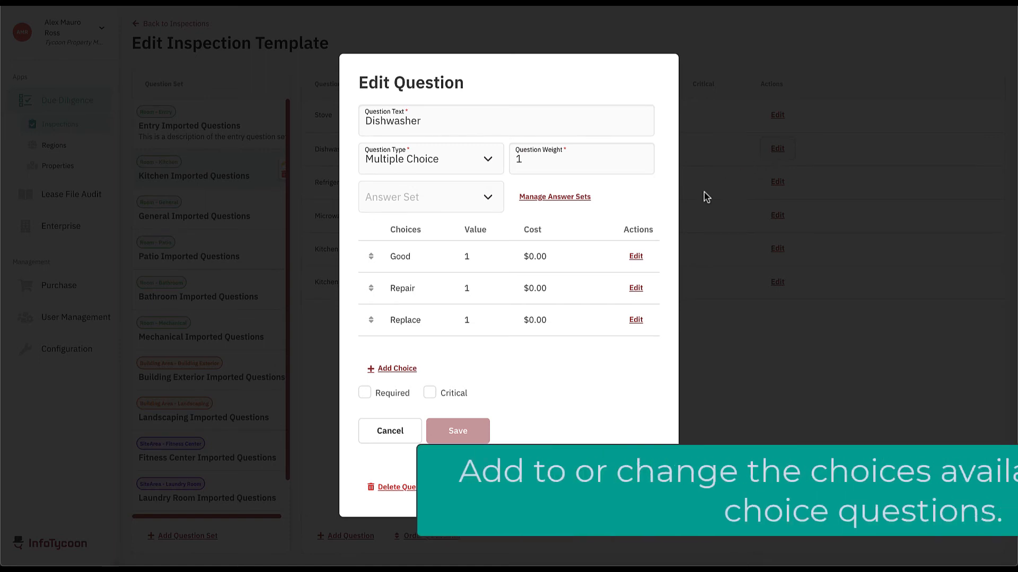
pyautogui.click(397, 367)
pyautogui.click(415, 219)
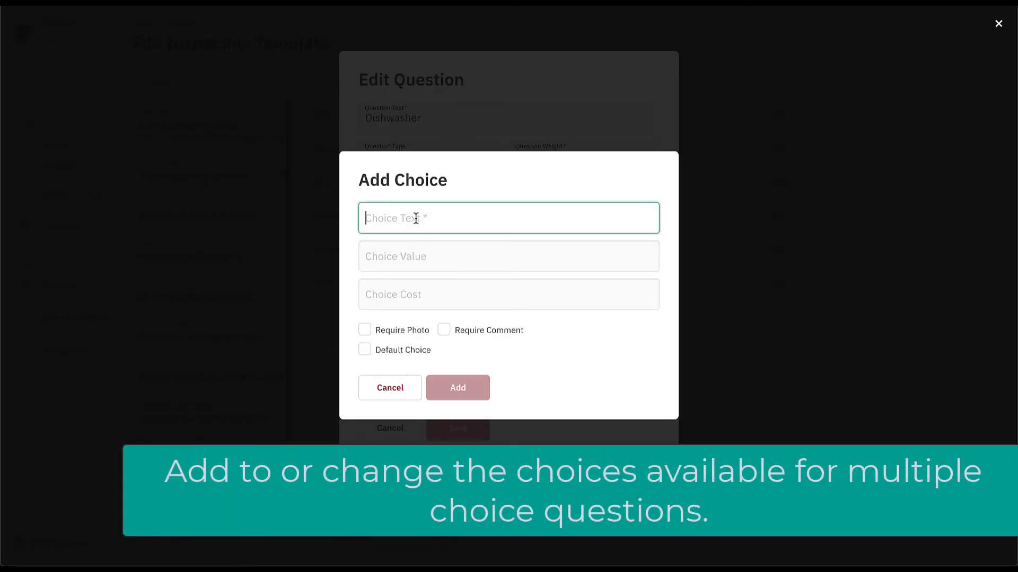
pyautogui.write('N/A')
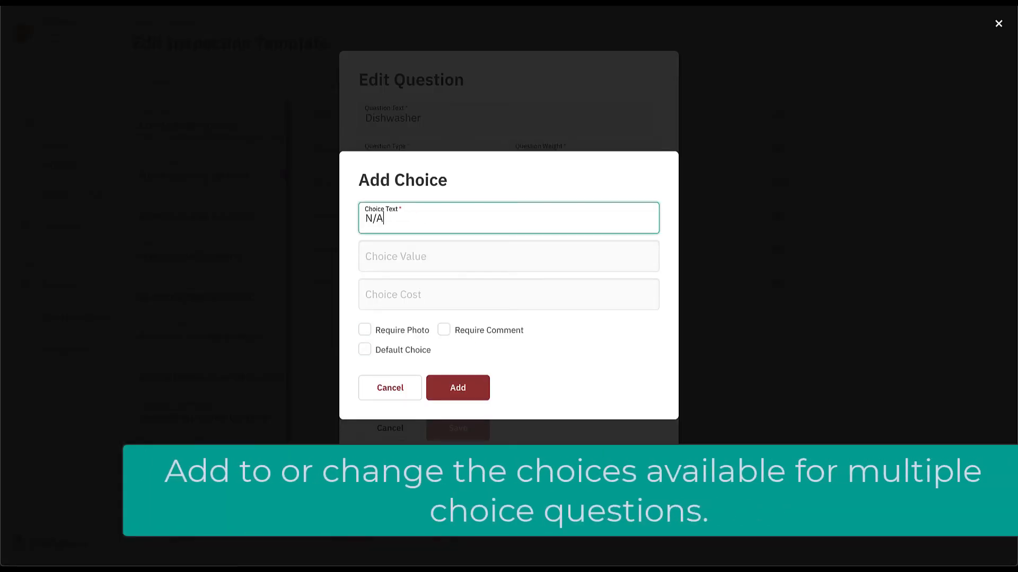
pyautogui.click(459, 387)
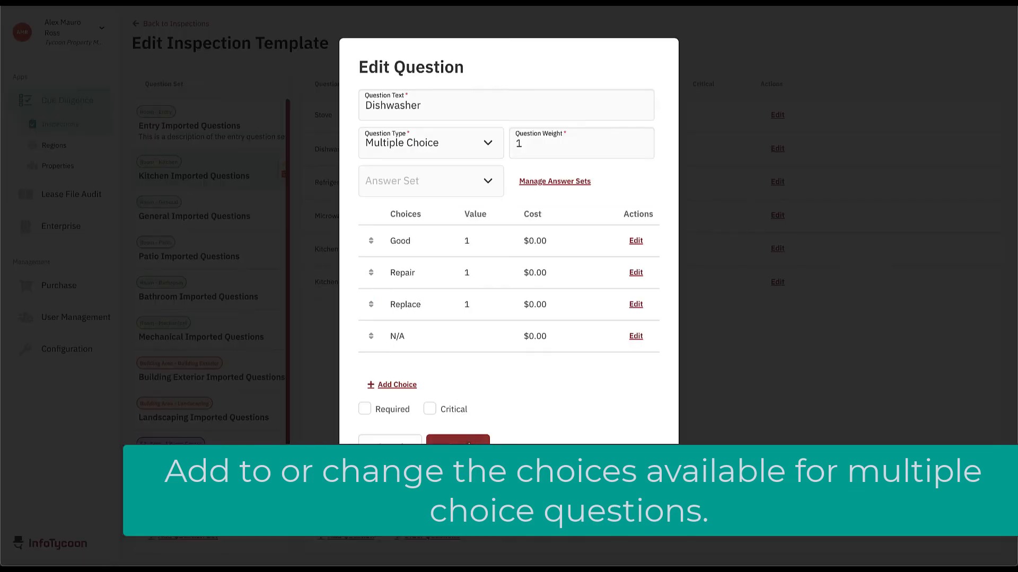
pyautogui.click(458, 447)
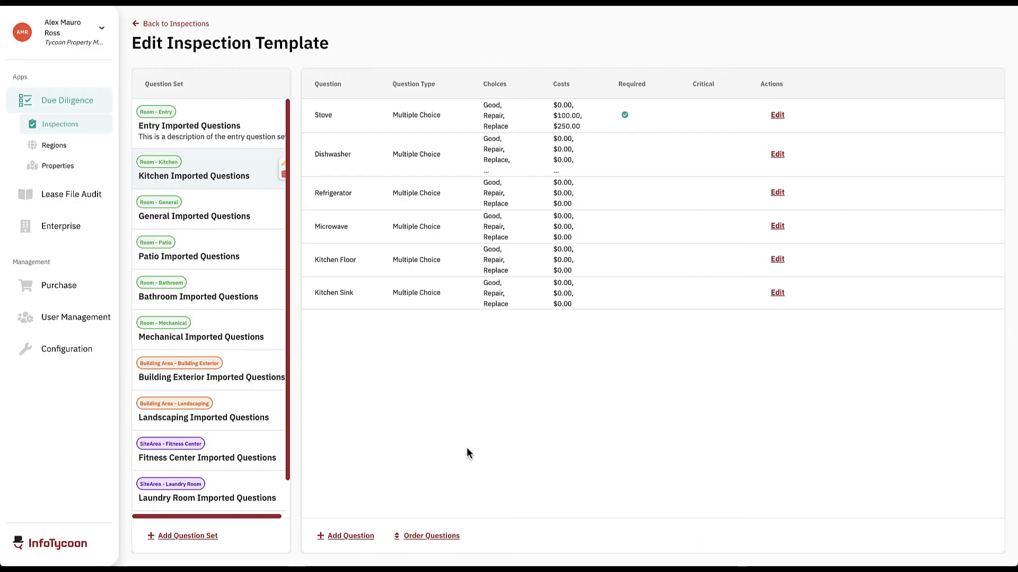
# Set the cost of the Repair choice in the kitchen's Microwave question to 50.
pyautogui.click(777, 226)
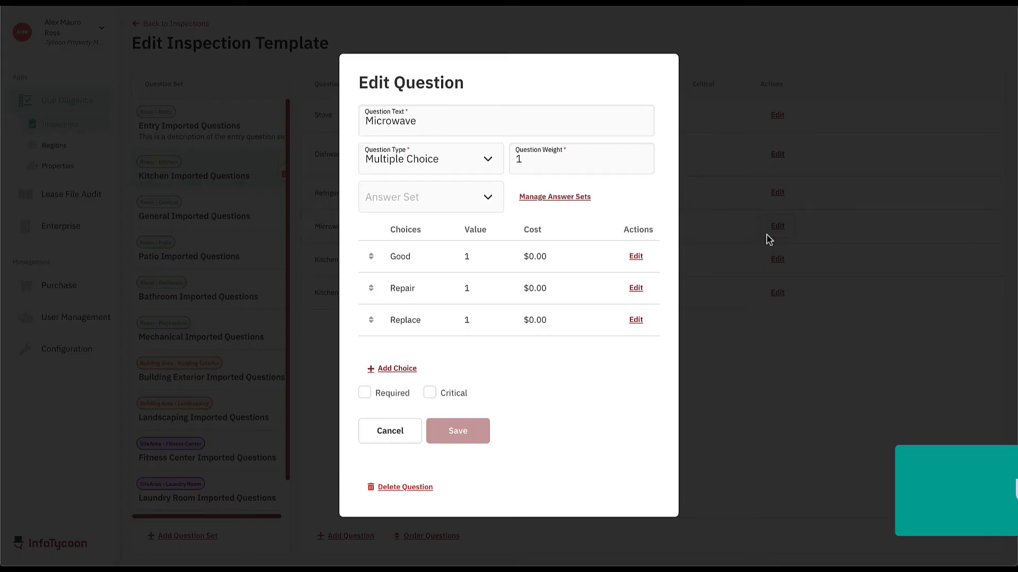
pyautogui.click(623, 285)
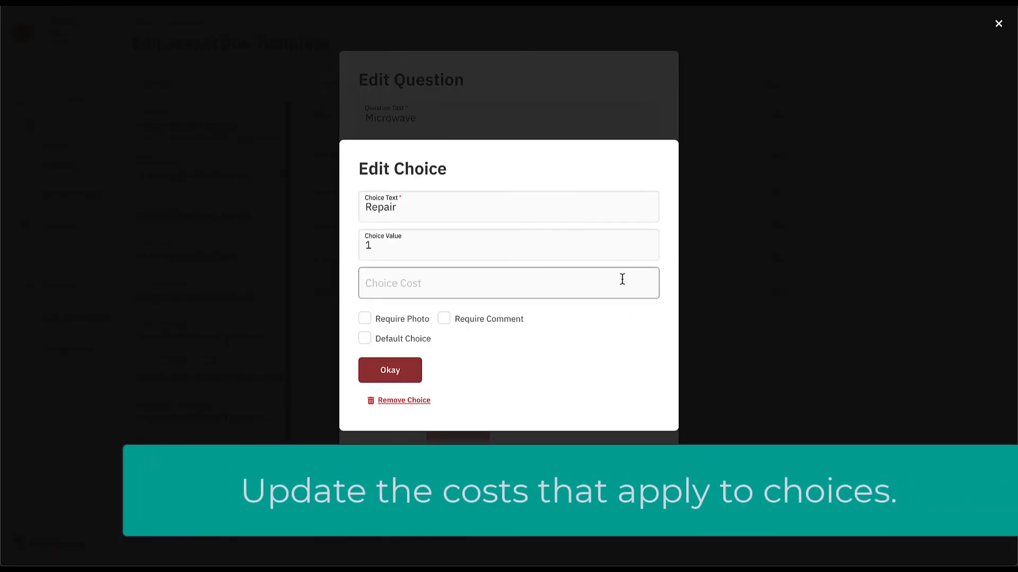
pyautogui.click(415, 277)
pyautogui.write('50')
pyautogui.press('Return')
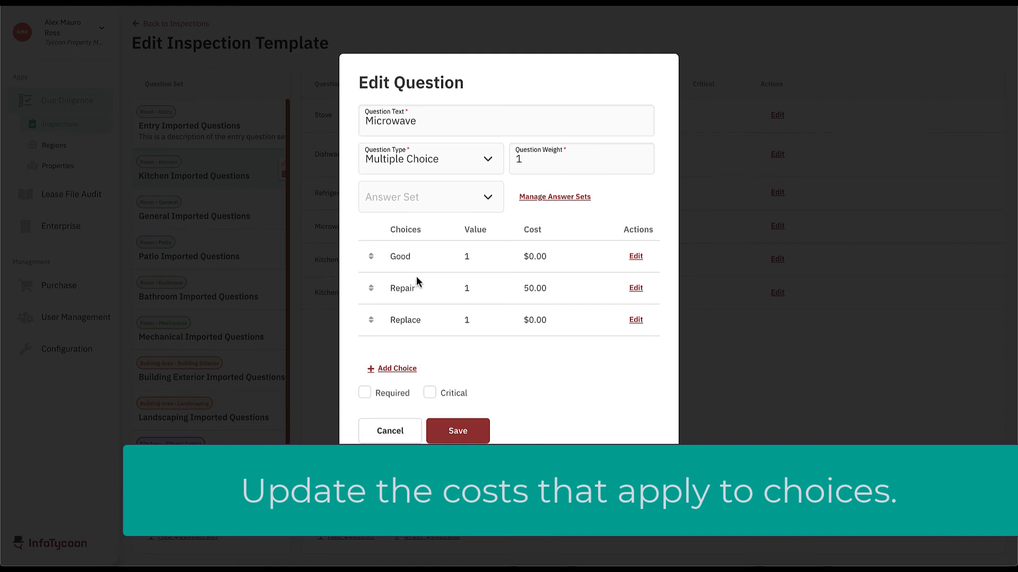
# Set the Microwave question's Replace choice cost to 125.00 and save the question.
pyautogui.click(624, 332)
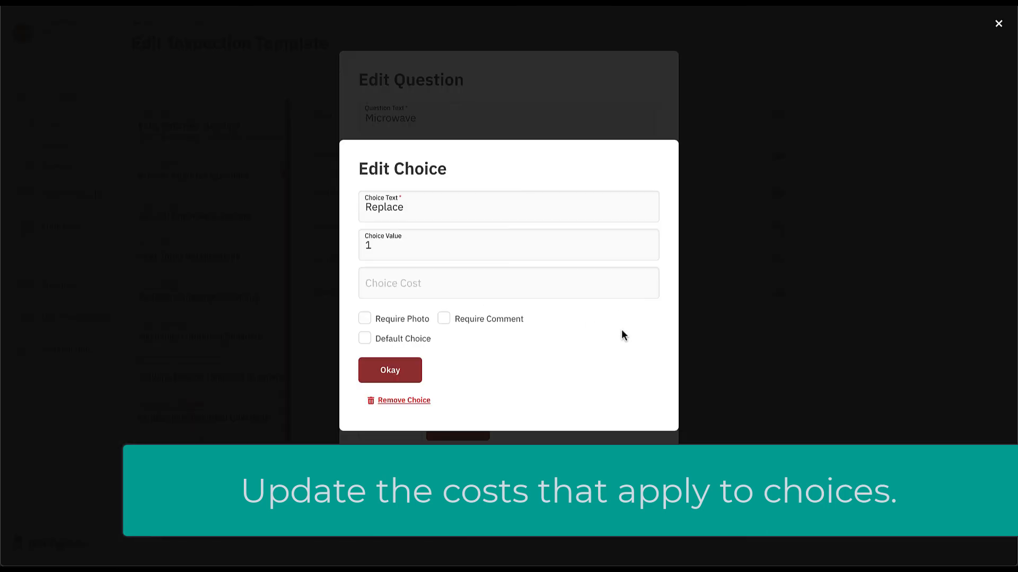
pyautogui.click(432, 279)
pyautogui.write('125.00')
pyautogui.click(392, 371)
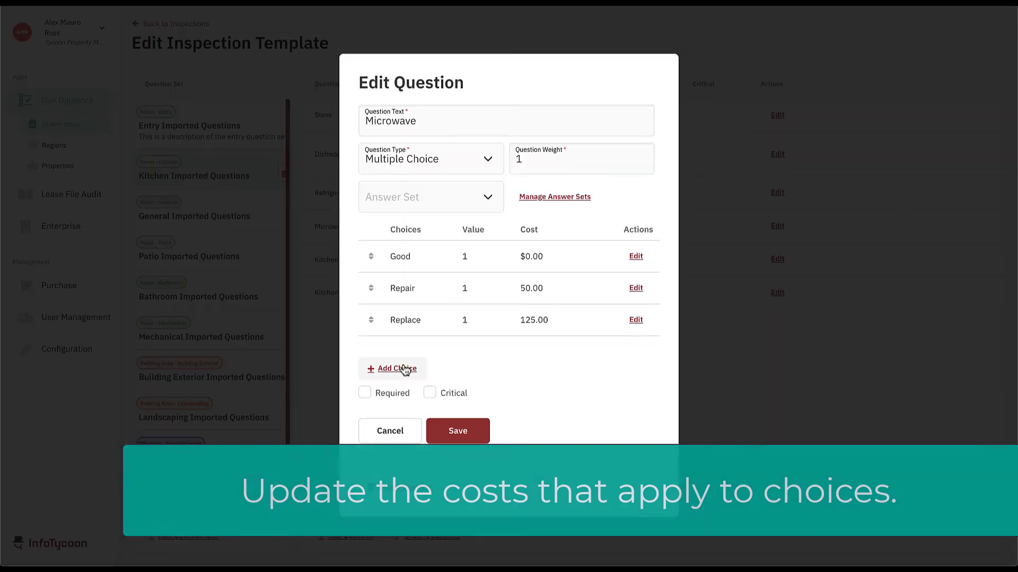
pyautogui.click(455, 430)
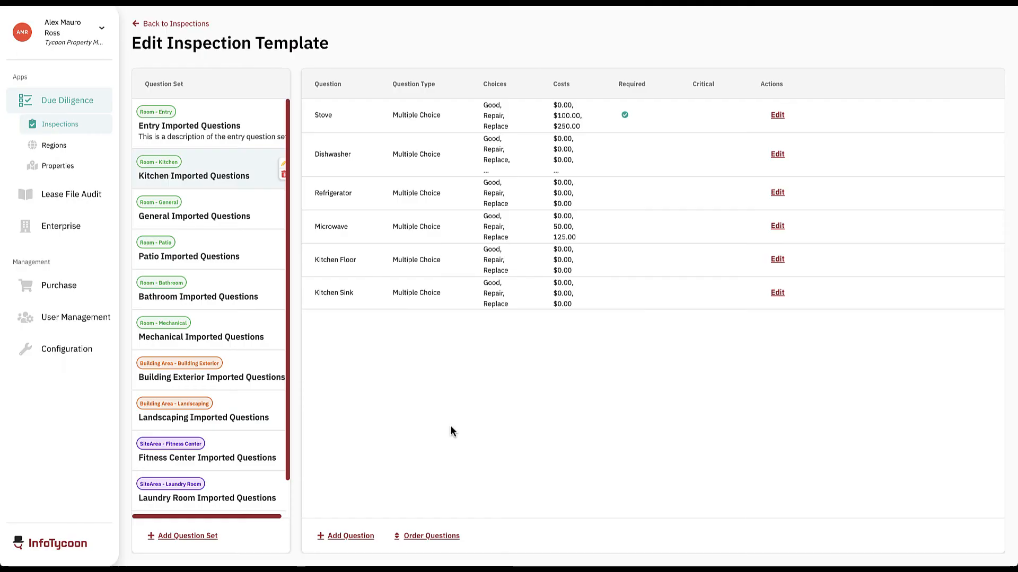
# Require a photo for the Replace choice of the Kitchen Floor question and save the question.
pyautogui.click(777, 260)
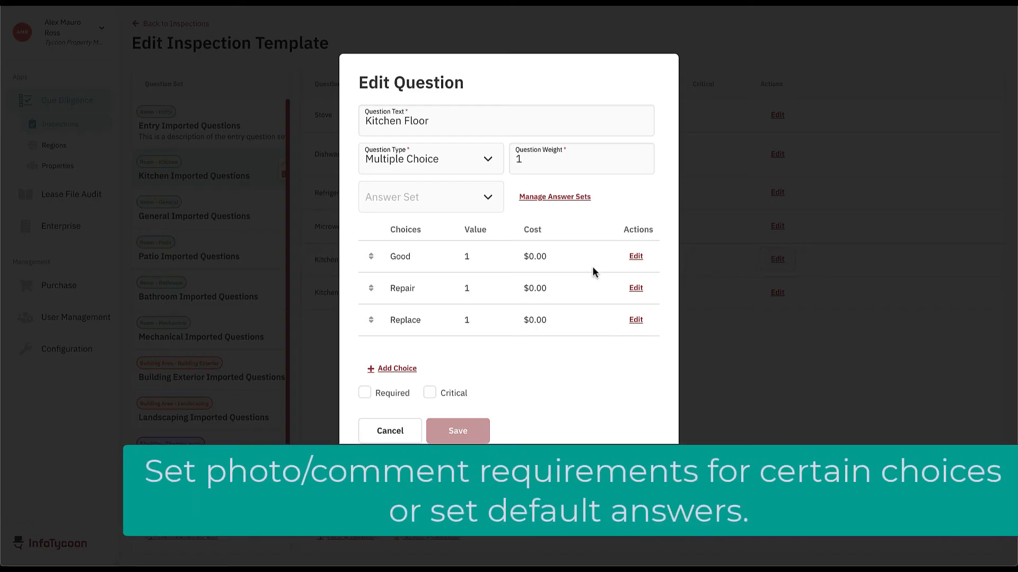
pyautogui.click(636, 321)
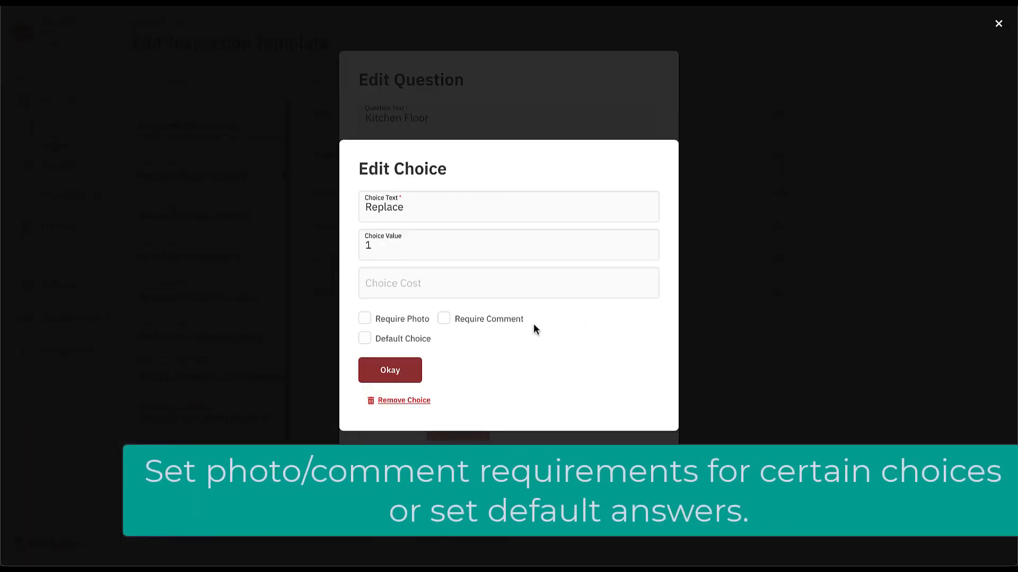
pyautogui.click(418, 333)
pyautogui.press('Return')
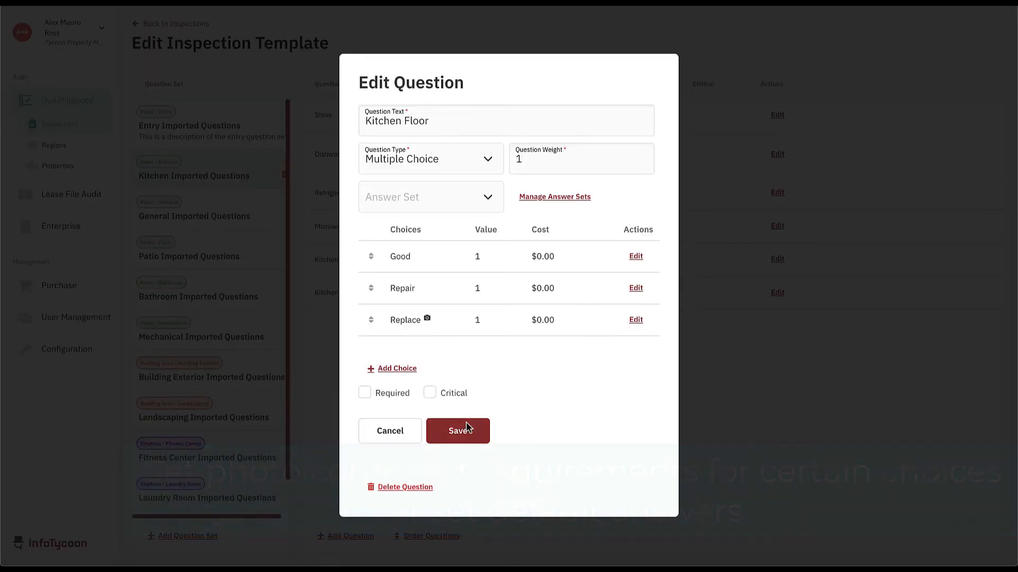
pyautogui.click(466, 427)
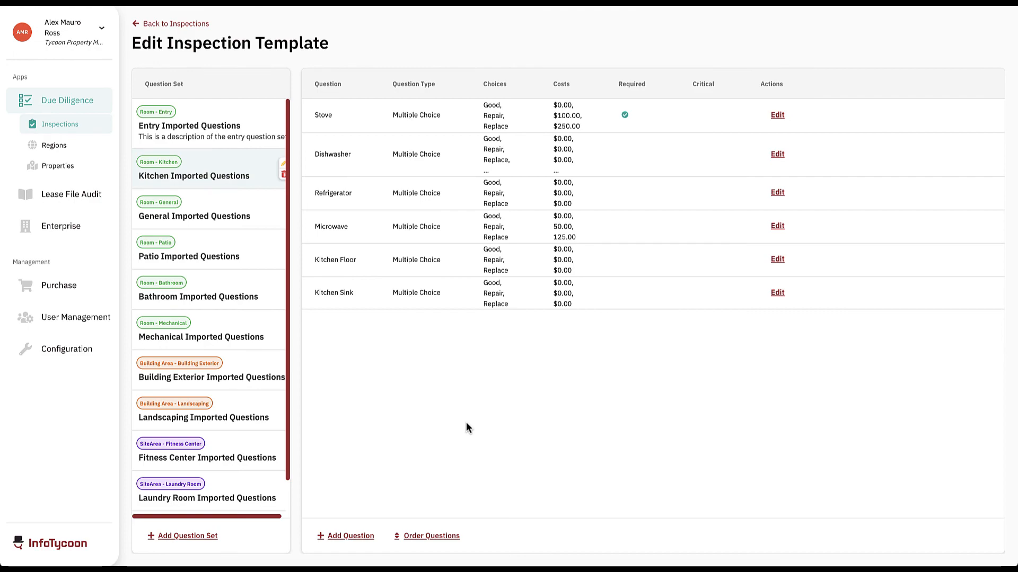
# Reorder the kitchen questions so that Kitchen Floor comes first, above Stove, and save the order.
pyautogui.click(437, 530)
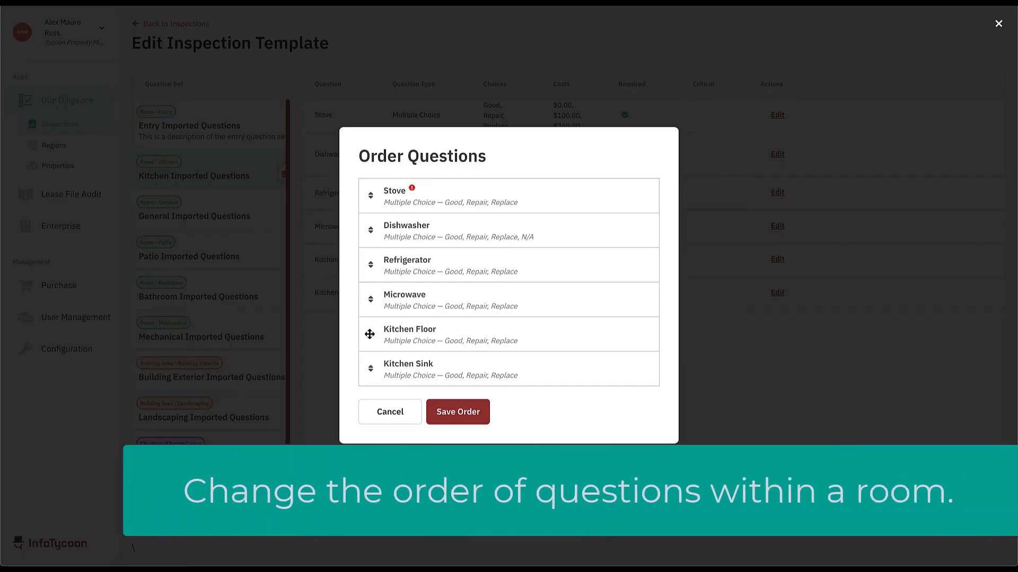
pyautogui.moveTo(370, 336); pyautogui.dragTo(374, 199)
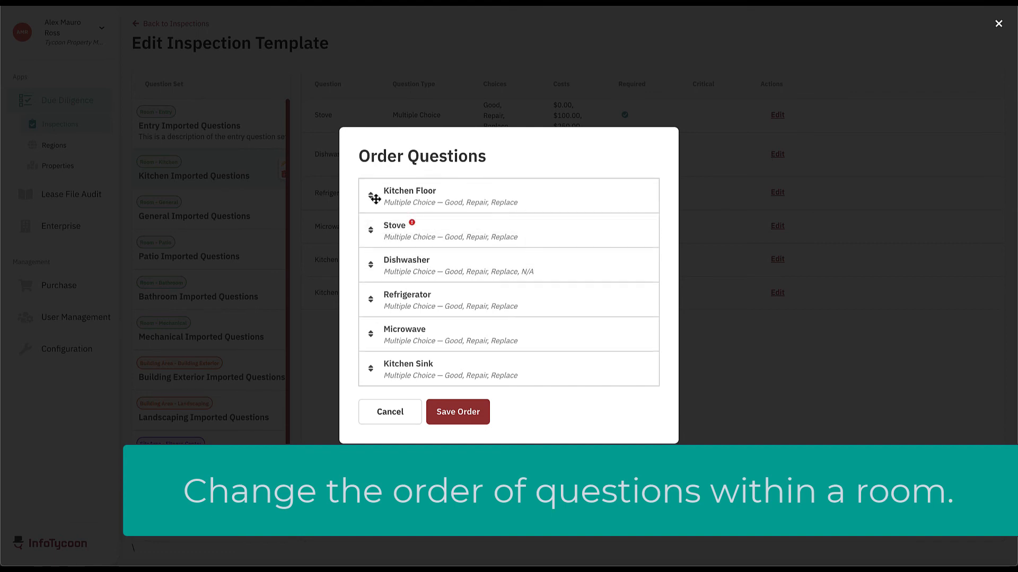
pyautogui.click(470, 412)
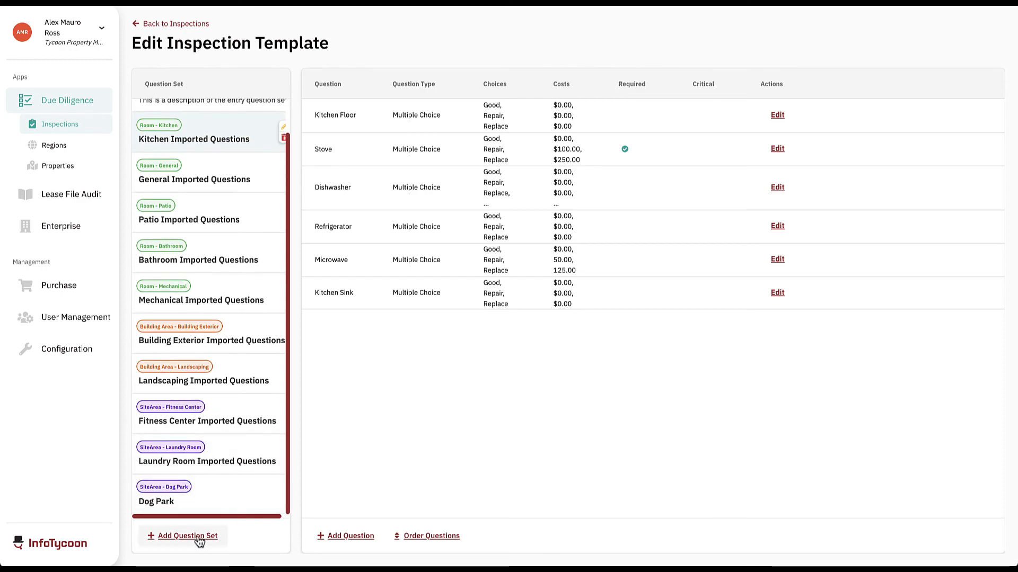
# Create a question set named Racquetball Court with space type SiteArea and sub type Racquetball Court.
pyautogui.click(198, 535)
pyautogui.click(374, 236)
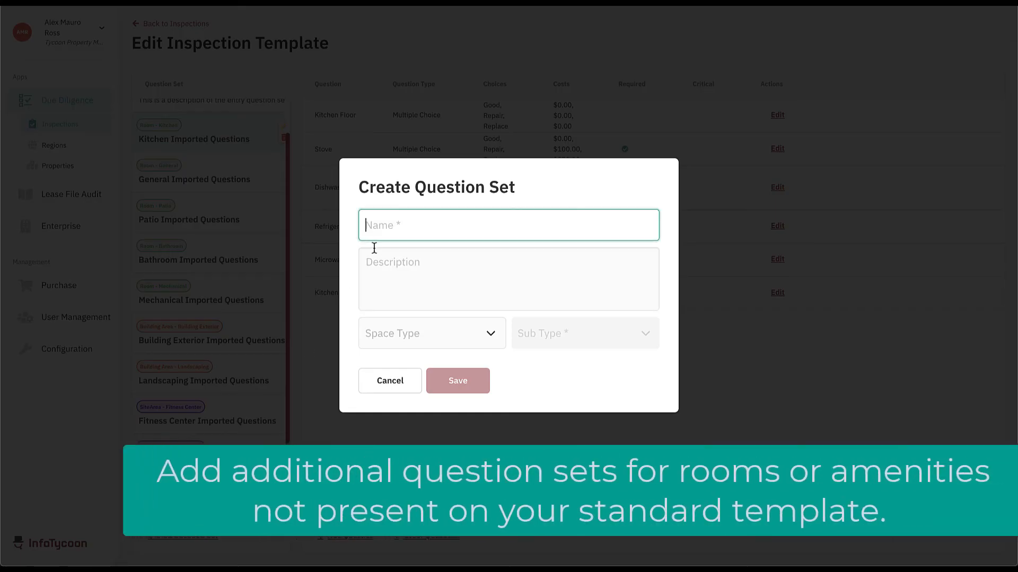
pyautogui.write('Racquetball Court')
pyautogui.click(407, 335)
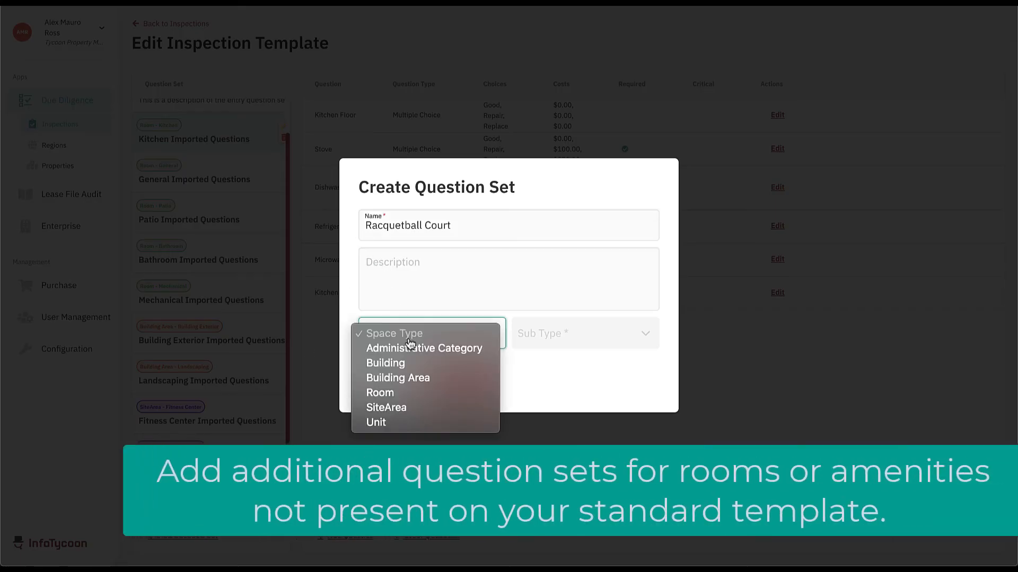
pyautogui.click(402, 407)
pyautogui.click(533, 352)
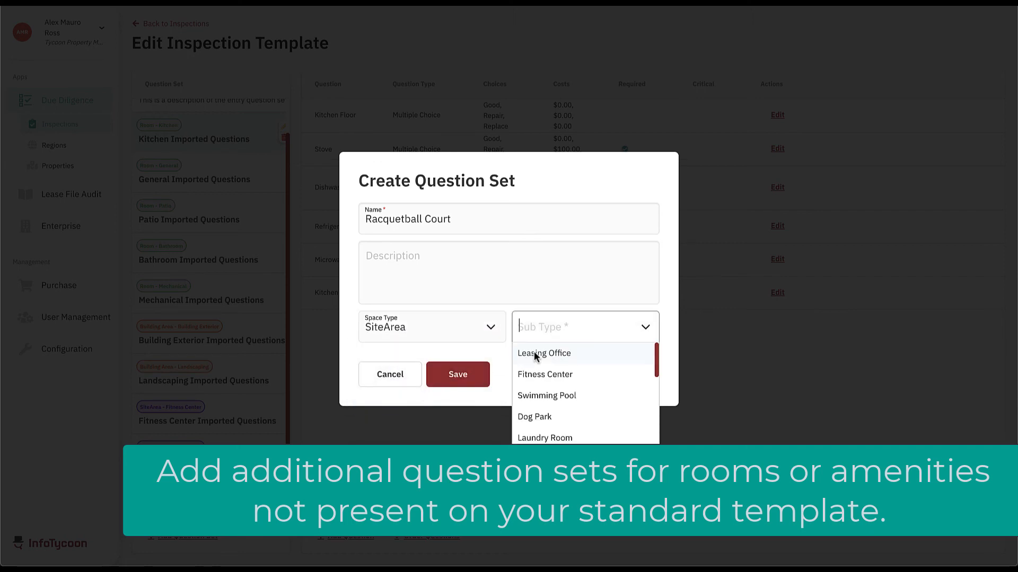
pyautogui.write('rac')
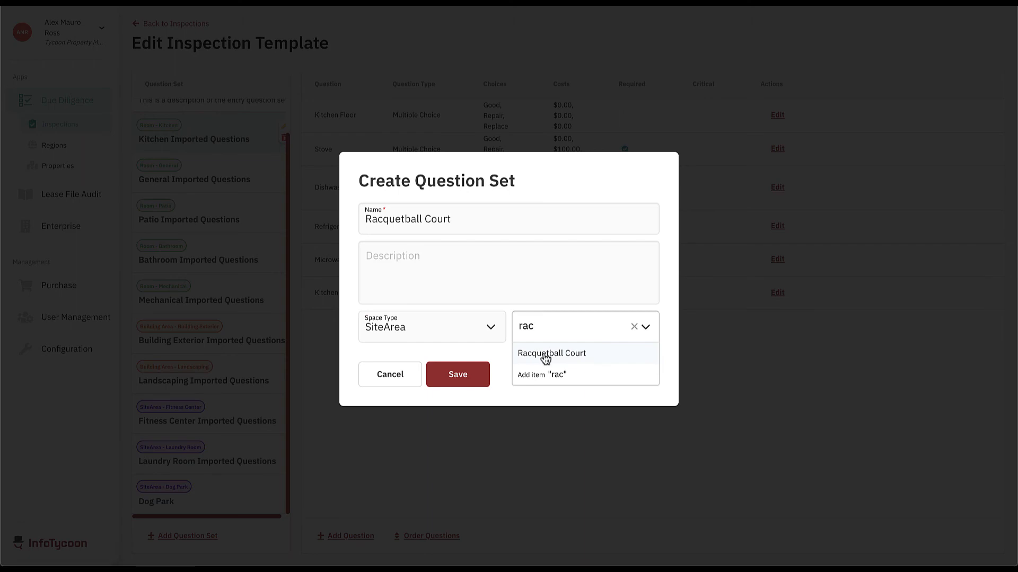
pyautogui.click(545, 354)
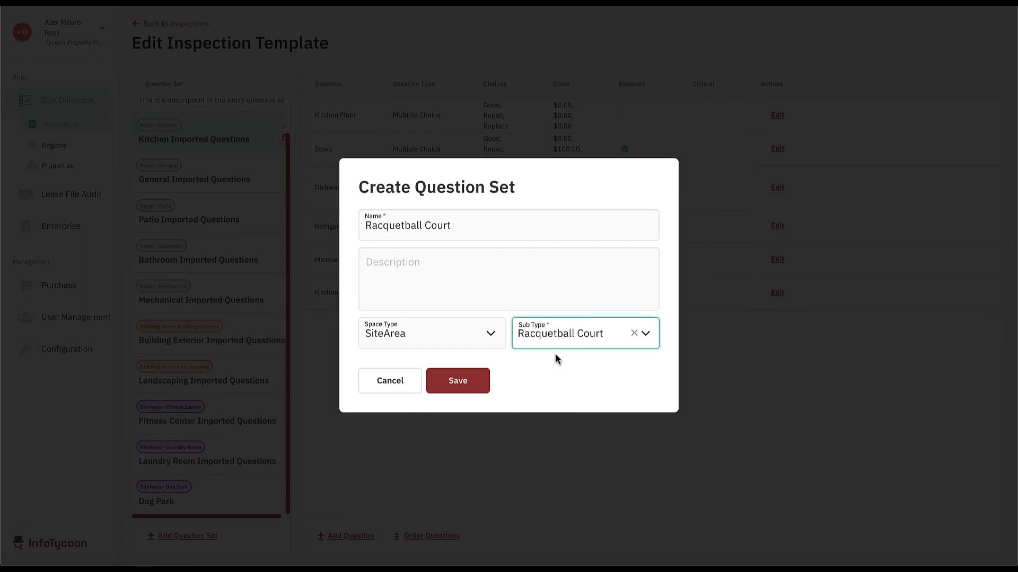
pyautogui.click(466, 391)
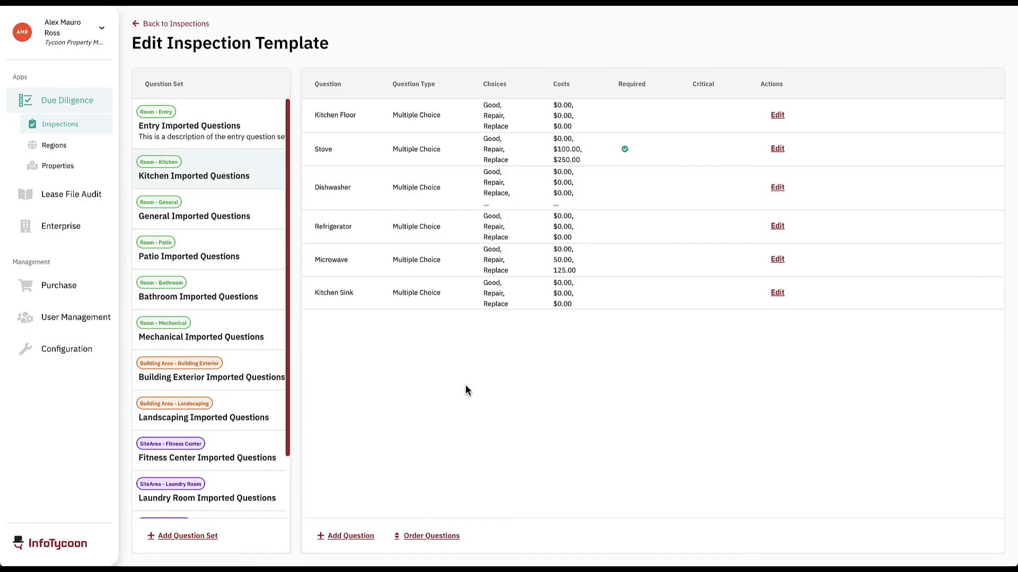
# In the Racquetball Court question set, start a new Multiple Choice question with the text Court Surface.
pyautogui.scroll(-2, 246, 440)
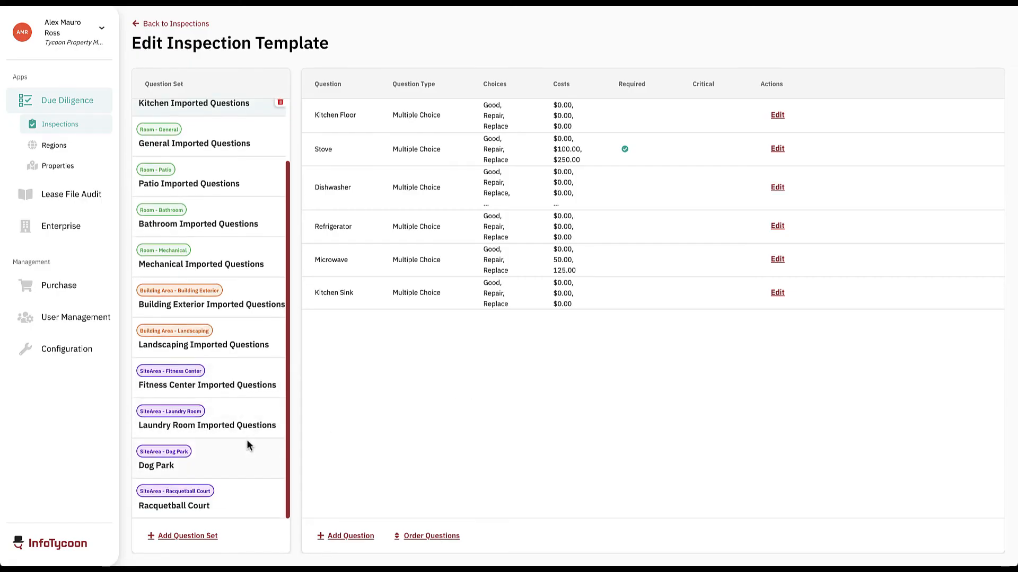
pyautogui.click(217, 491)
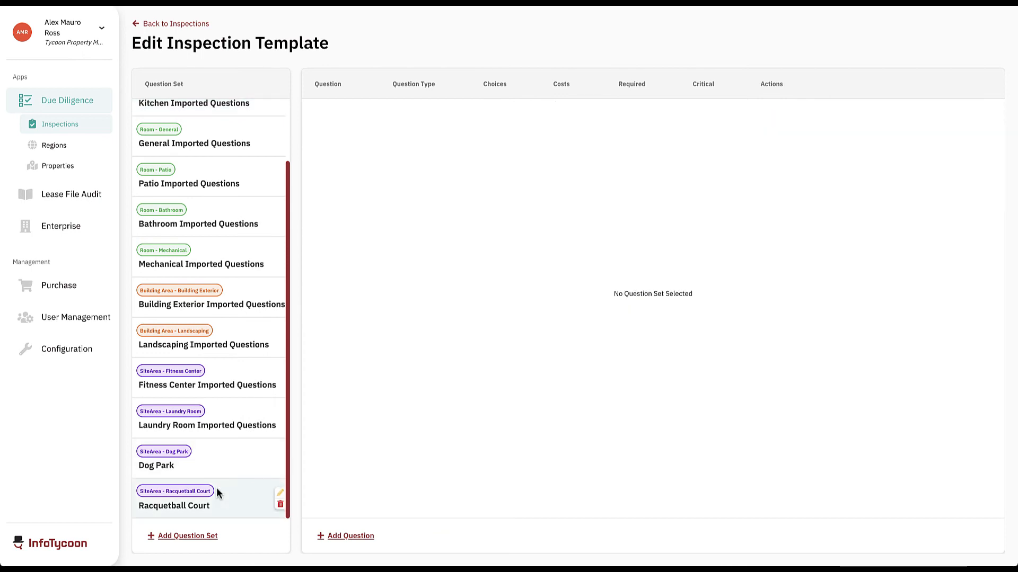
pyautogui.click(329, 535)
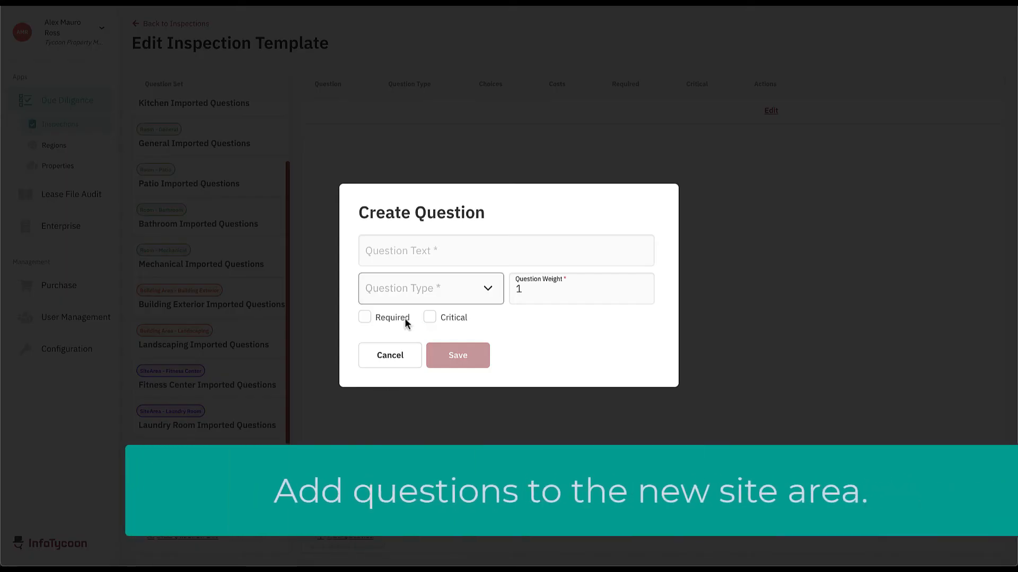
pyautogui.click(427, 259)
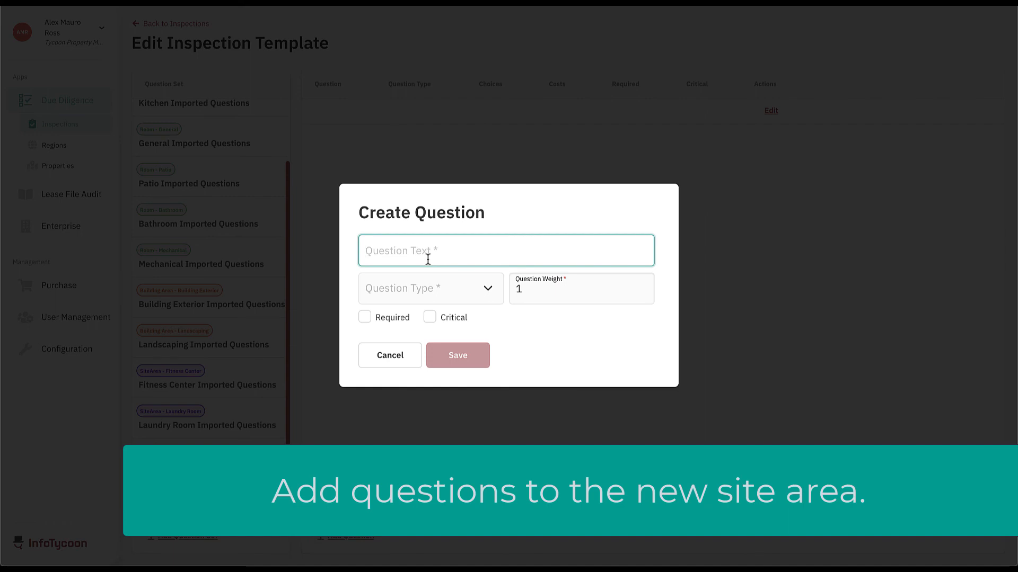
pyautogui.write('Court Surface')
pyautogui.press('Tab')
pyautogui.press('space')
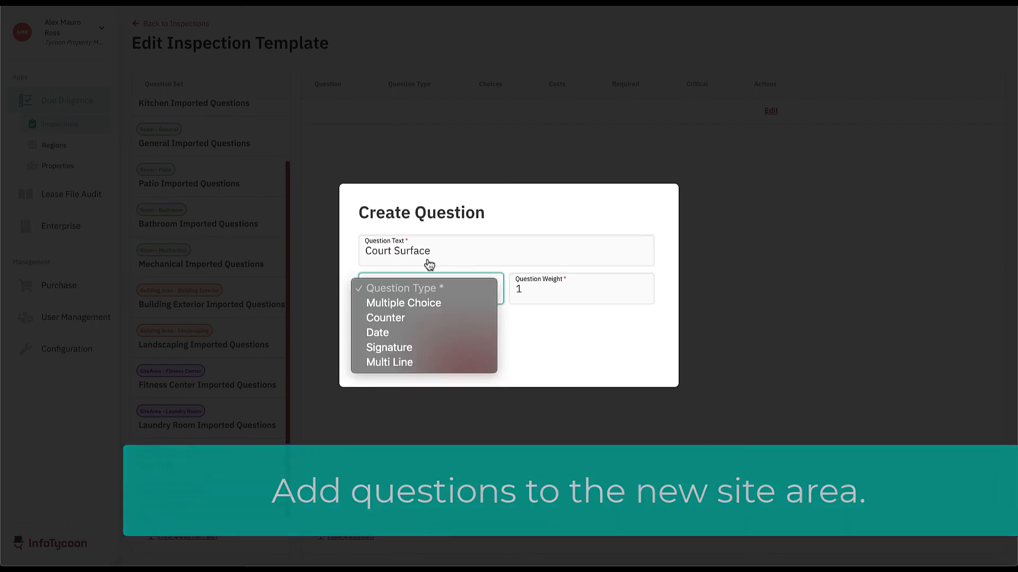
pyautogui.click(404, 303)
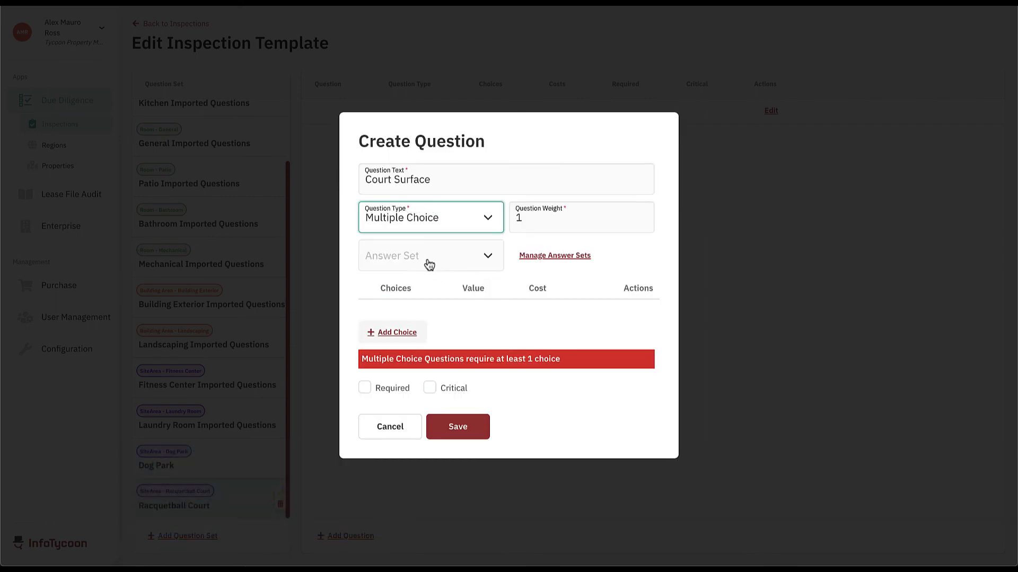
# Add the choices Good, Repair and Replace to the Court Surface question and save it.
pyautogui.click(393, 332)
pyautogui.write('Good')
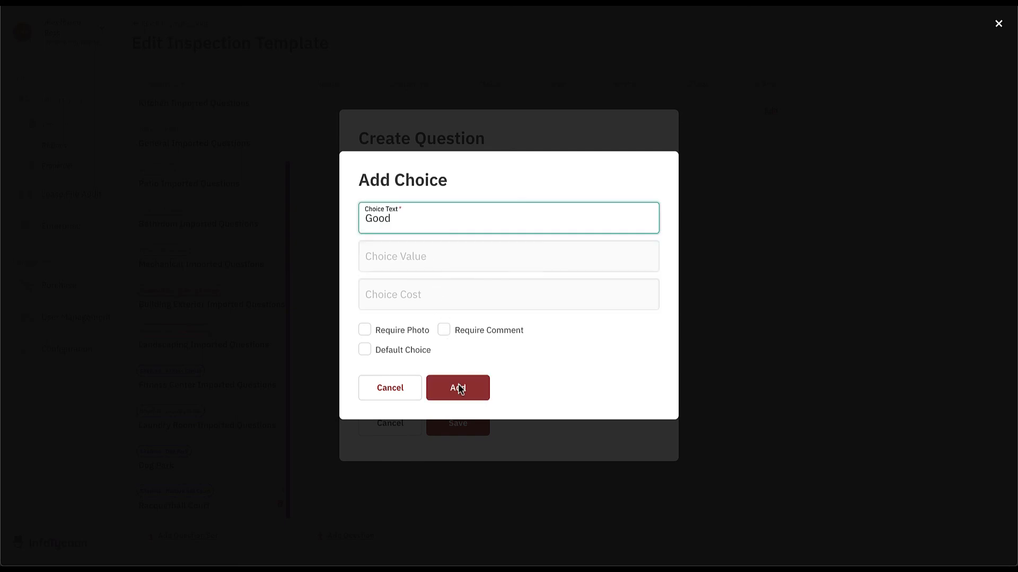
pyautogui.click(458, 388)
pyautogui.click(395, 365)
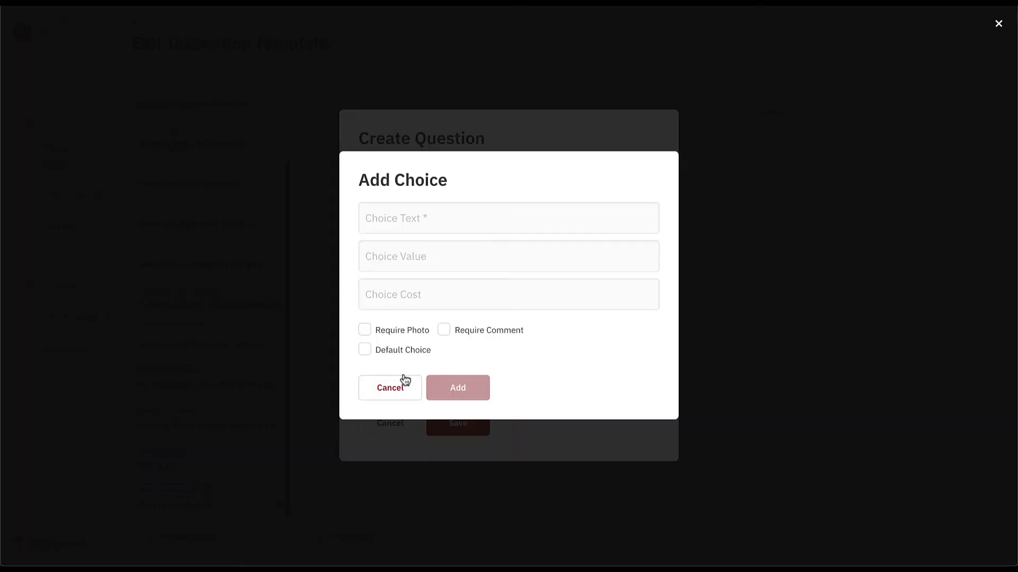
pyautogui.click(407, 232)
pyautogui.write('Repair')
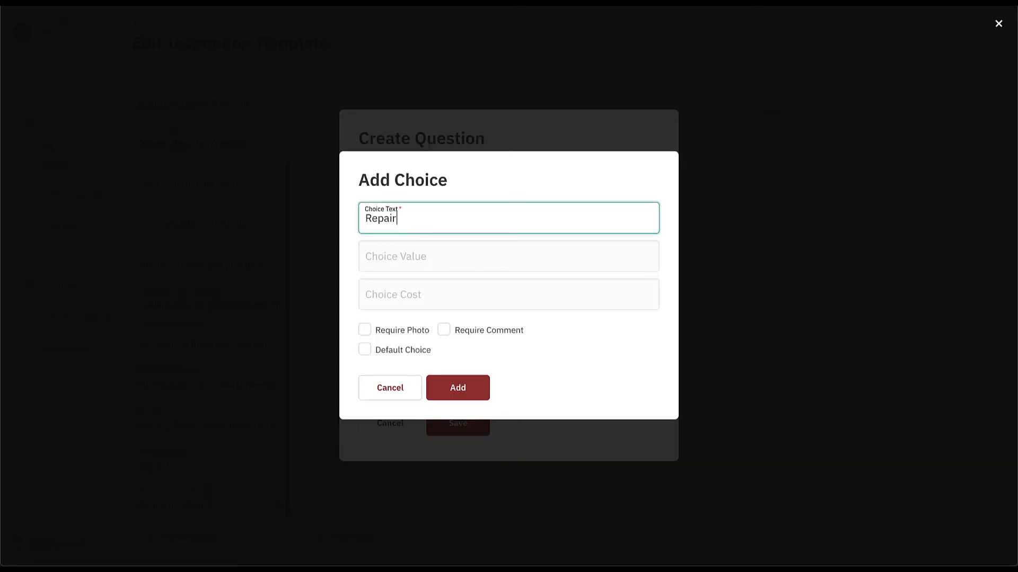
pyautogui.click(452, 379)
pyautogui.click(451, 371)
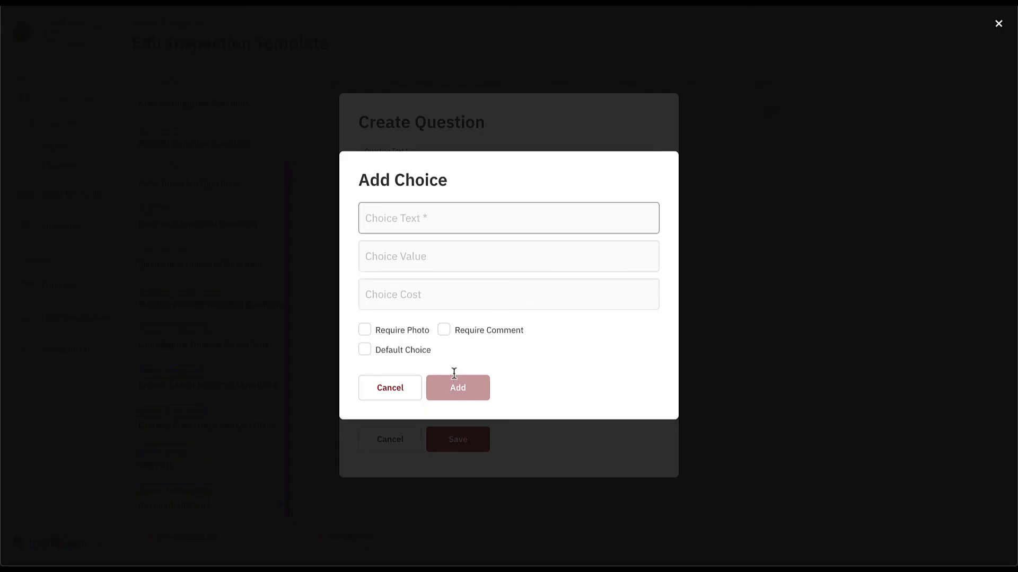
pyautogui.write('Replace')
pyautogui.click(464, 388)
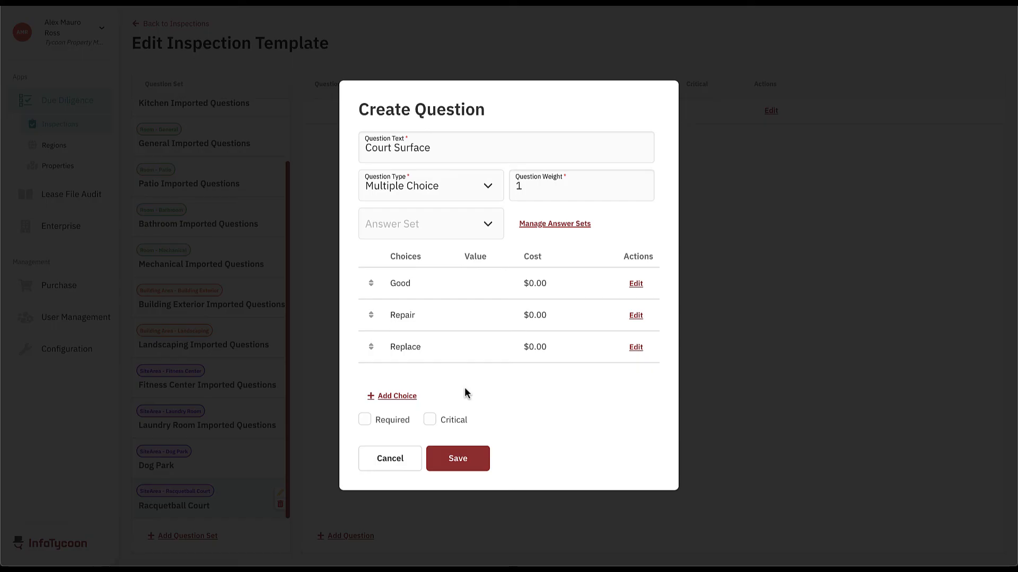
pyautogui.click(469, 467)
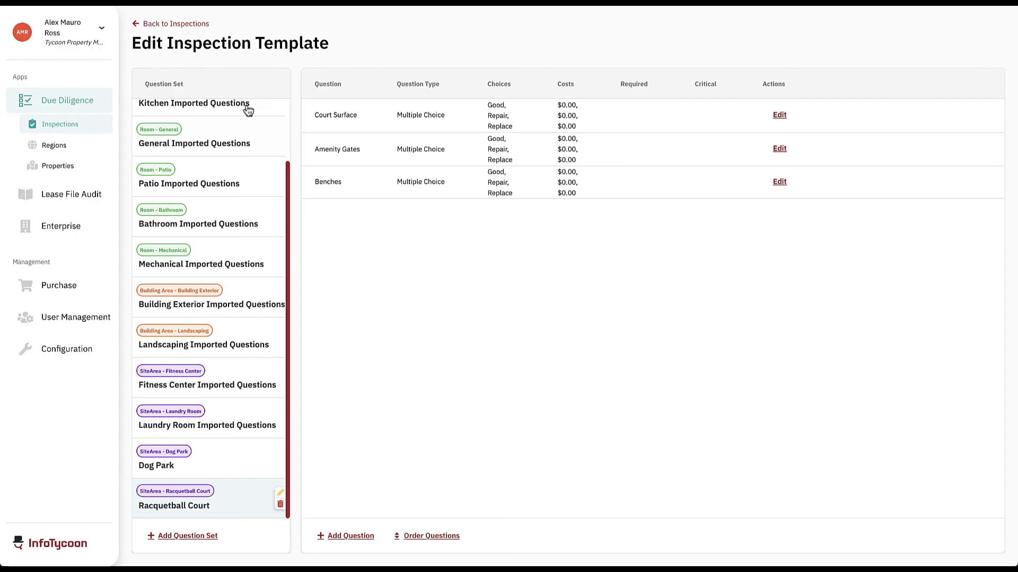
# Return to the inspections and edit Magnolia Meadows DD so its property spaces include the Racquetball Court site area.
pyautogui.click(198, 27)
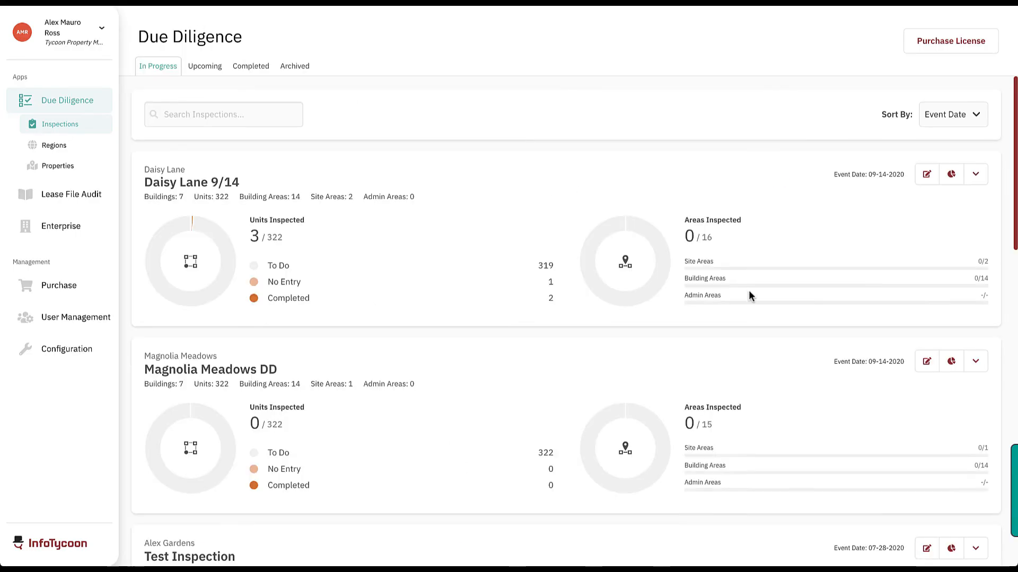
pyautogui.click(908, 370)
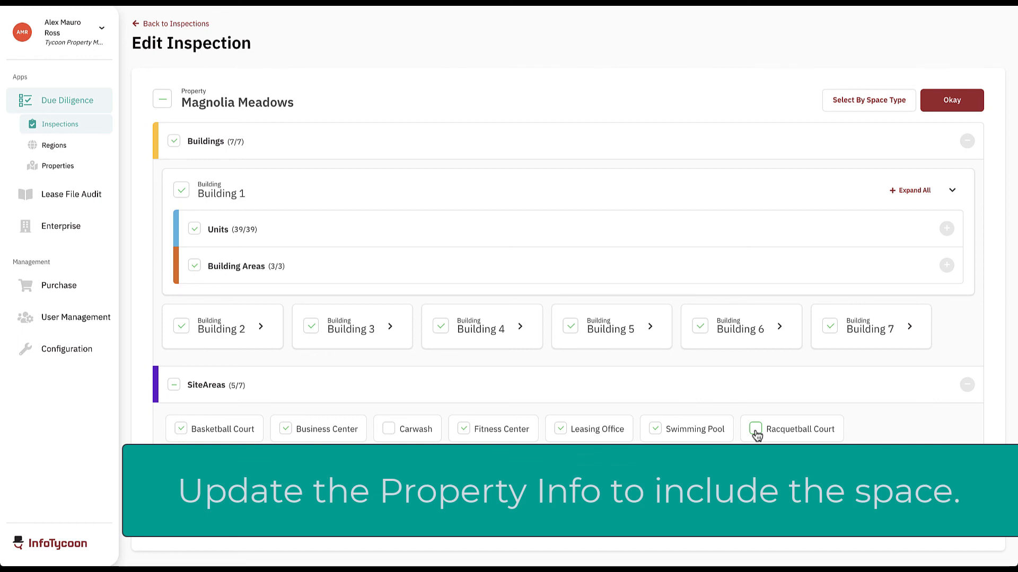
pyautogui.click(951, 92)
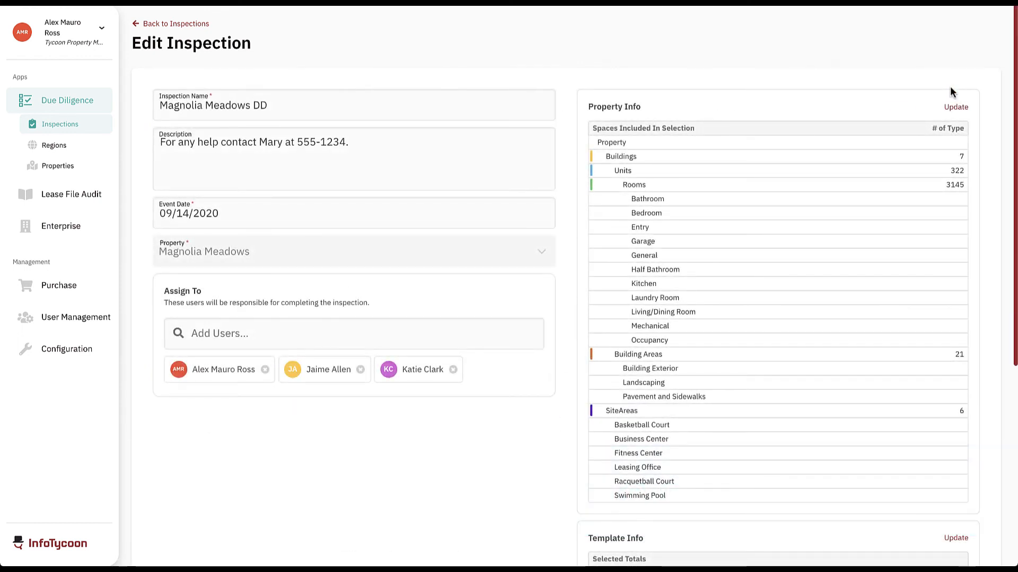
# Include the Racquetball Court questions Court Surface, Amenity Gates and Benches in the inspection's template selection and save the inspection update.
pyautogui.scroll(-2, 689, 488)
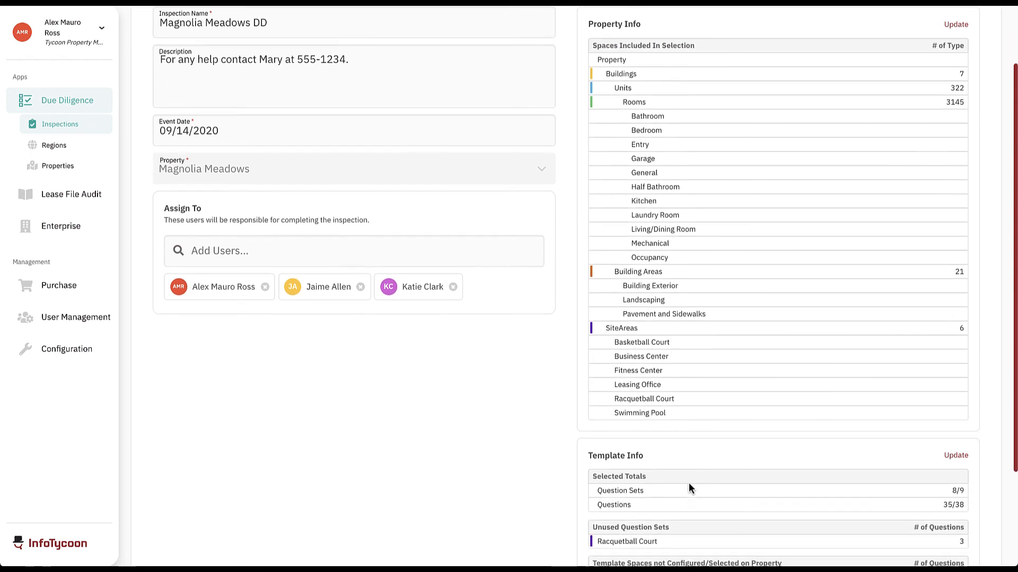
pyautogui.scroll(-2, 688, 488)
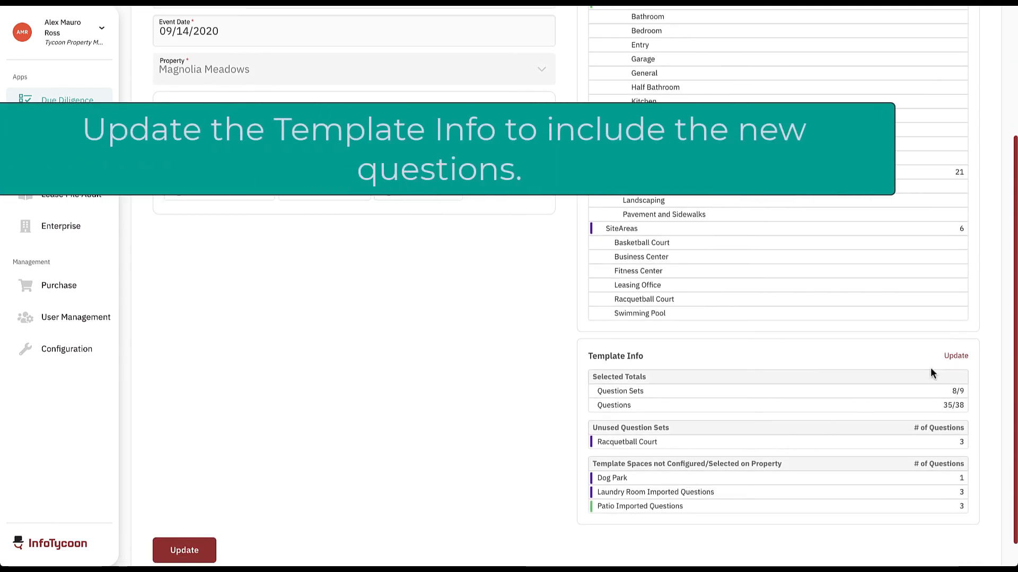
pyautogui.click(955, 356)
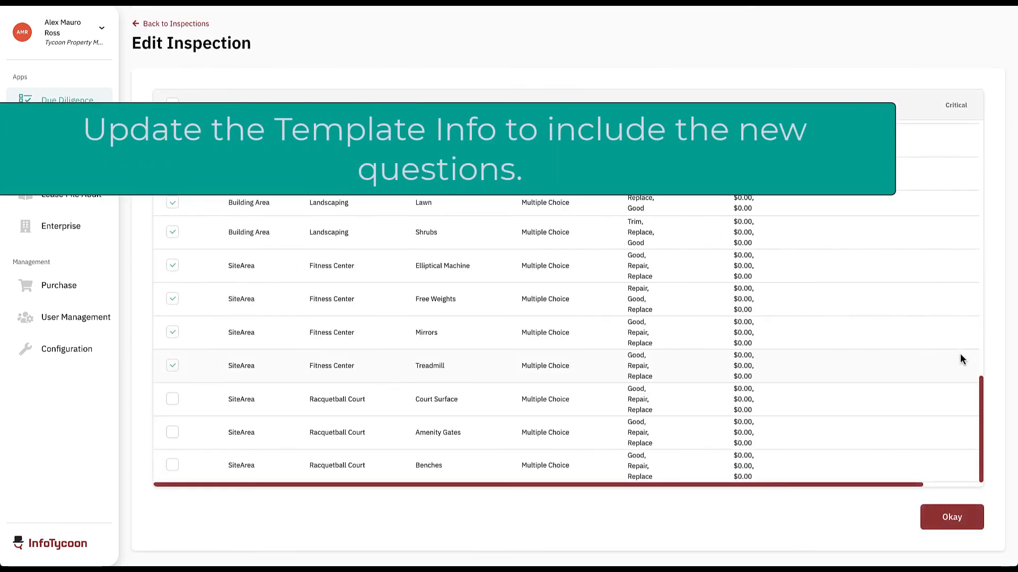
pyautogui.click(172, 399)
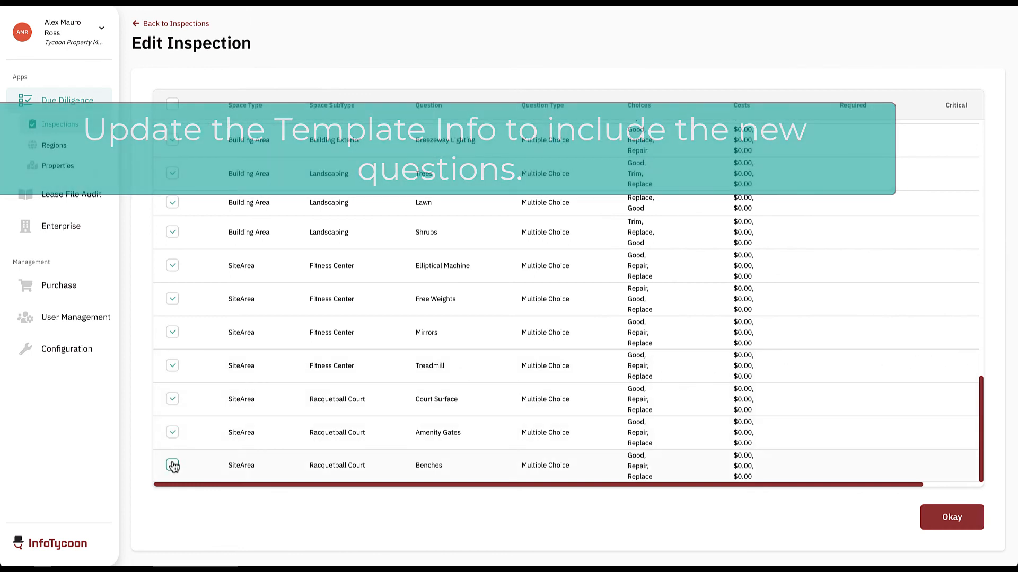
pyautogui.click(172, 465)
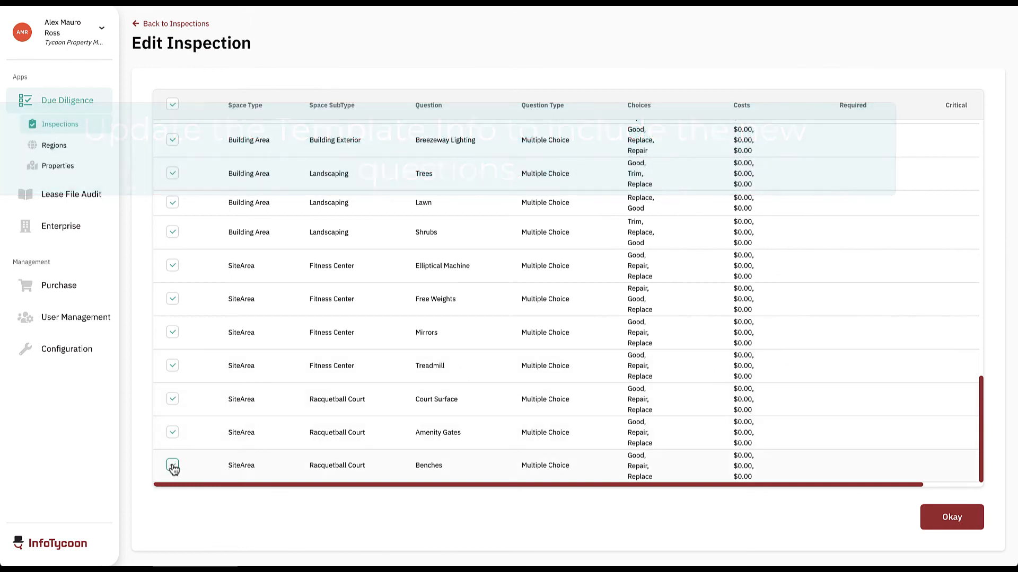
pyautogui.click(921, 522)
pyautogui.scroll(-3, 920, 525)
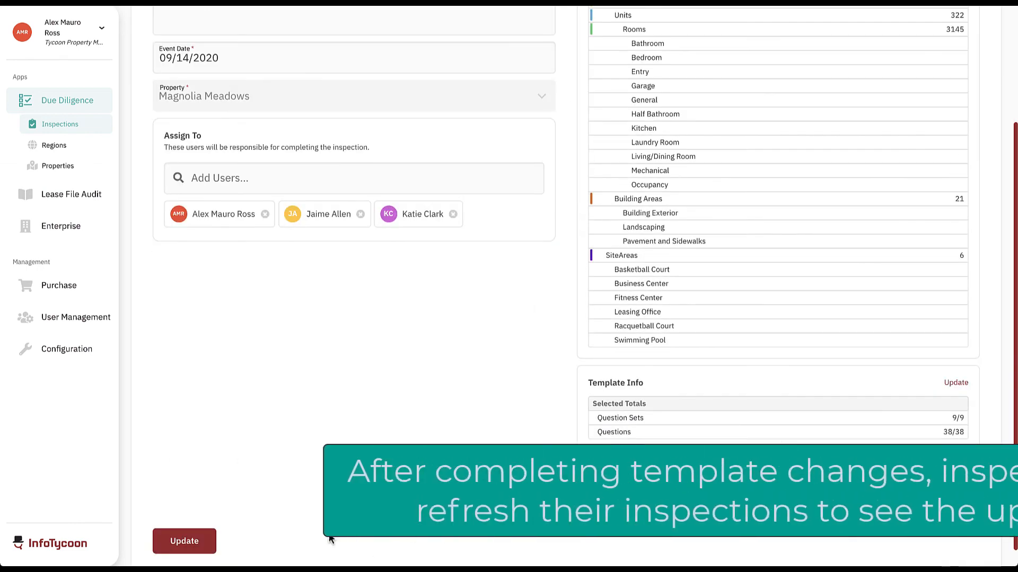
pyautogui.click(186, 541)
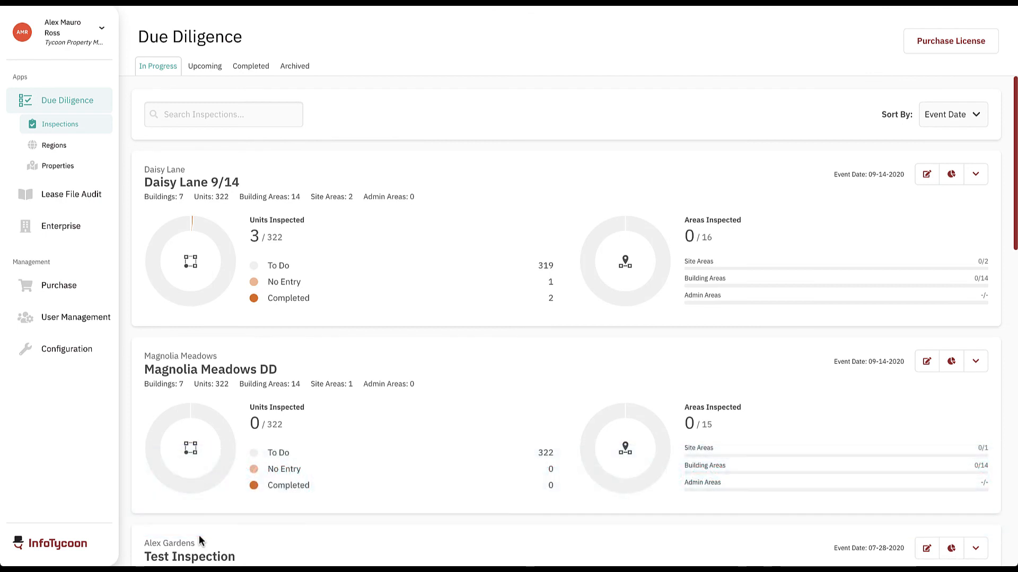
# Open the report selection for the Magnolia Meadows DD inspection.
pyautogui.click(951, 366)
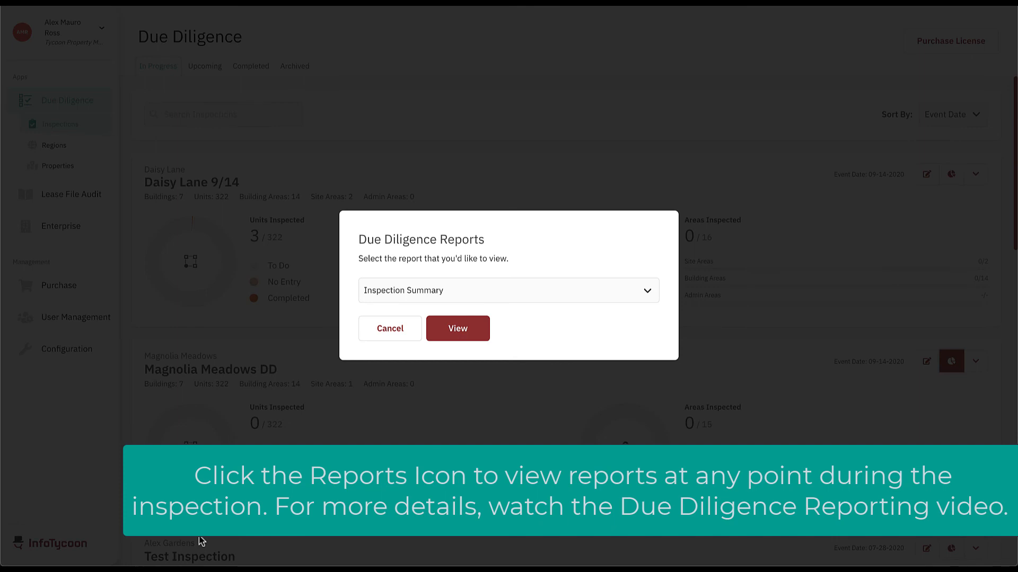